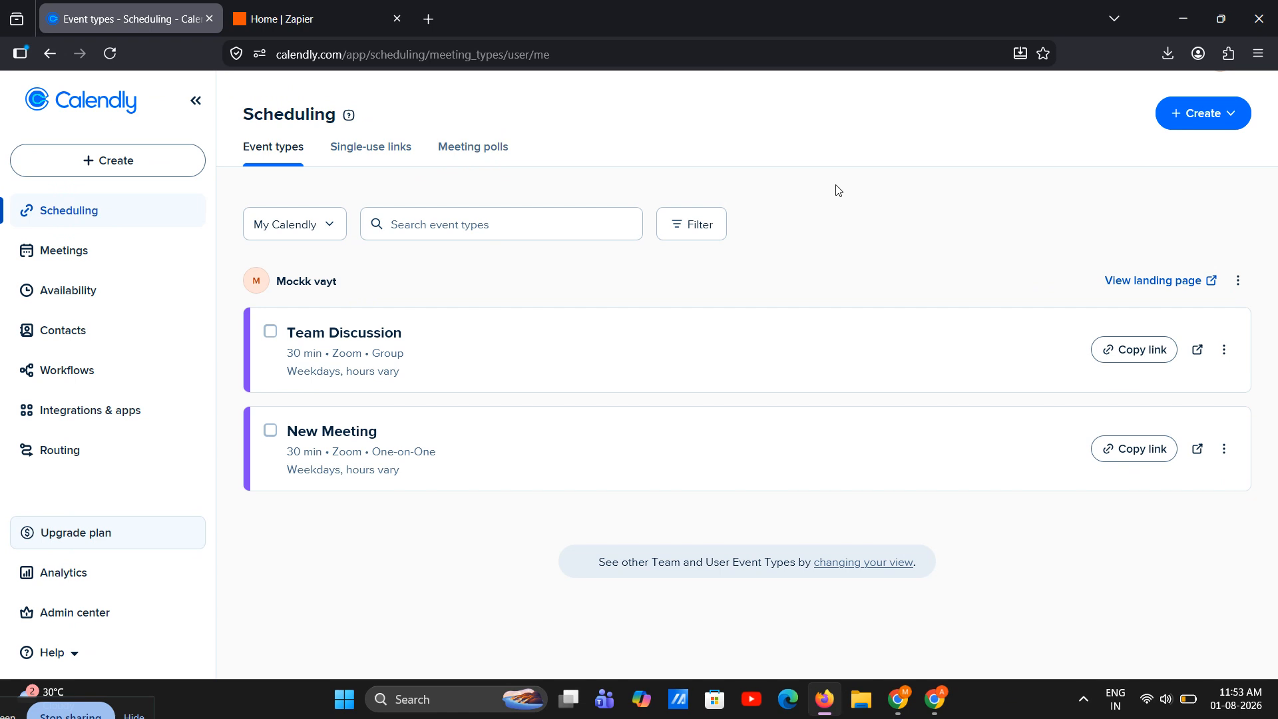
# - Start a new one-on-one event type and name it Project Call
pyautogui.scroll(1, 861, 193)
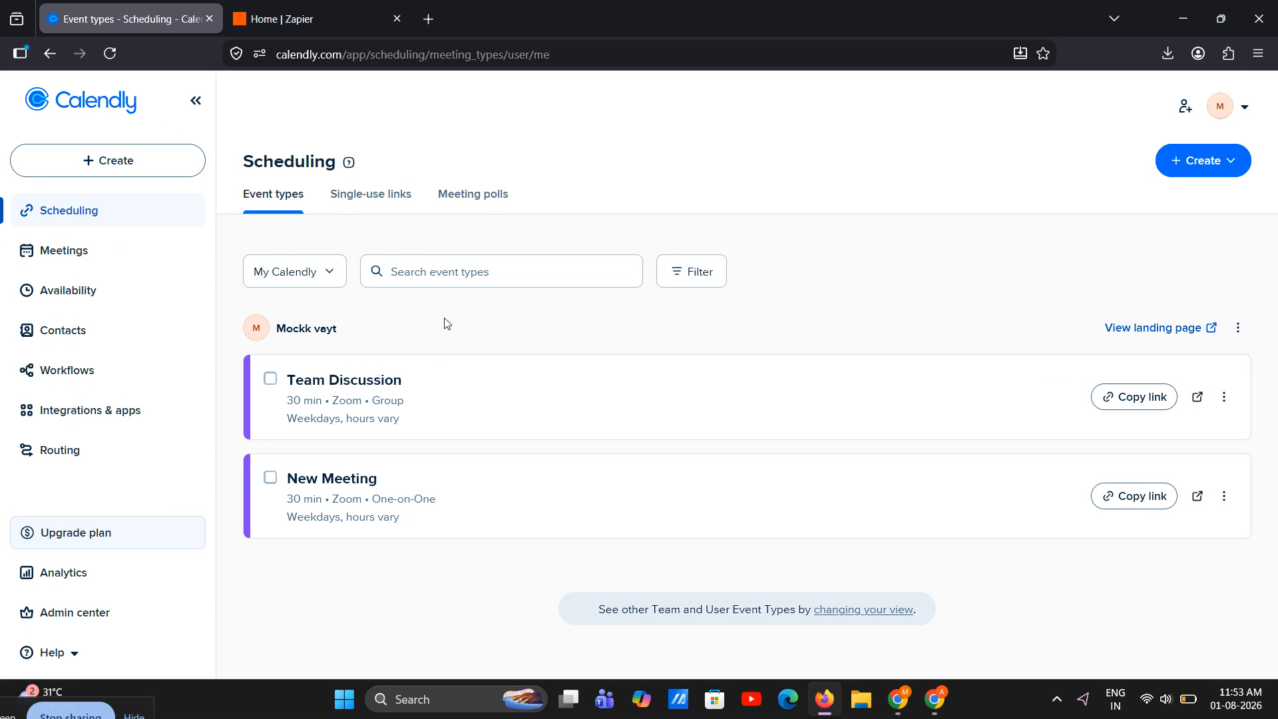
pyautogui.moveTo(406, 365)
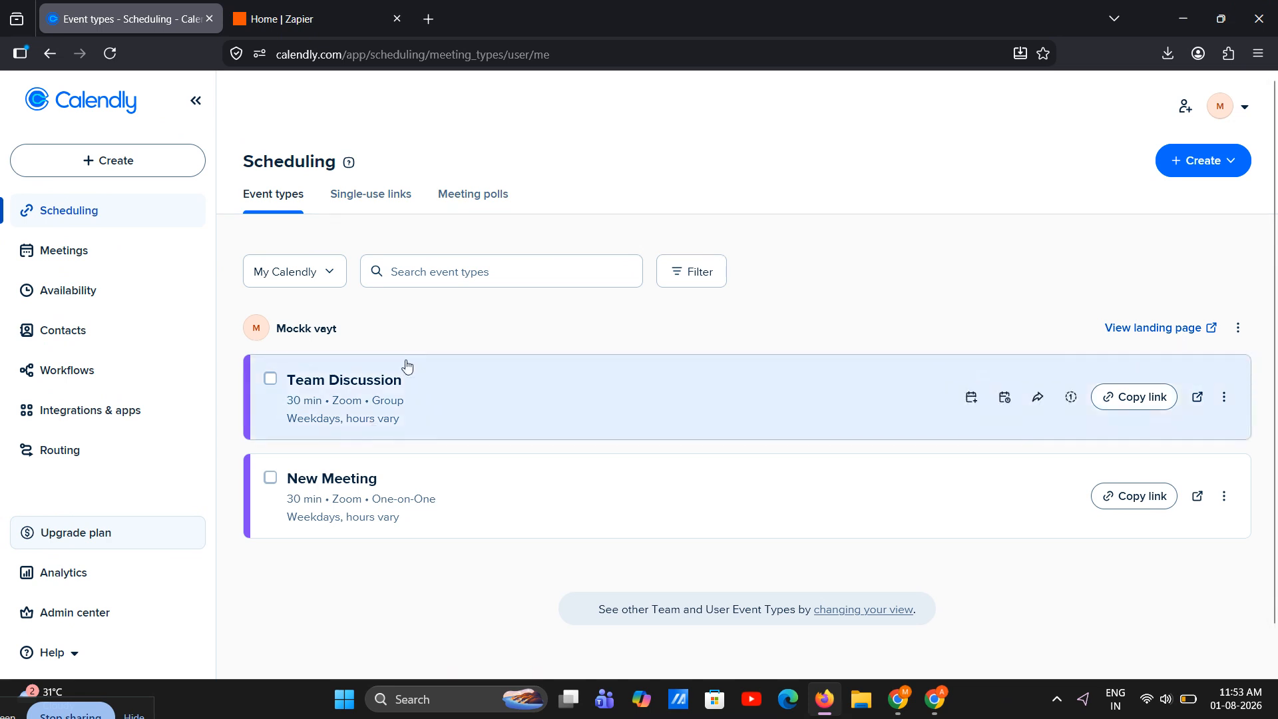
pyautogui.click(127, 164)
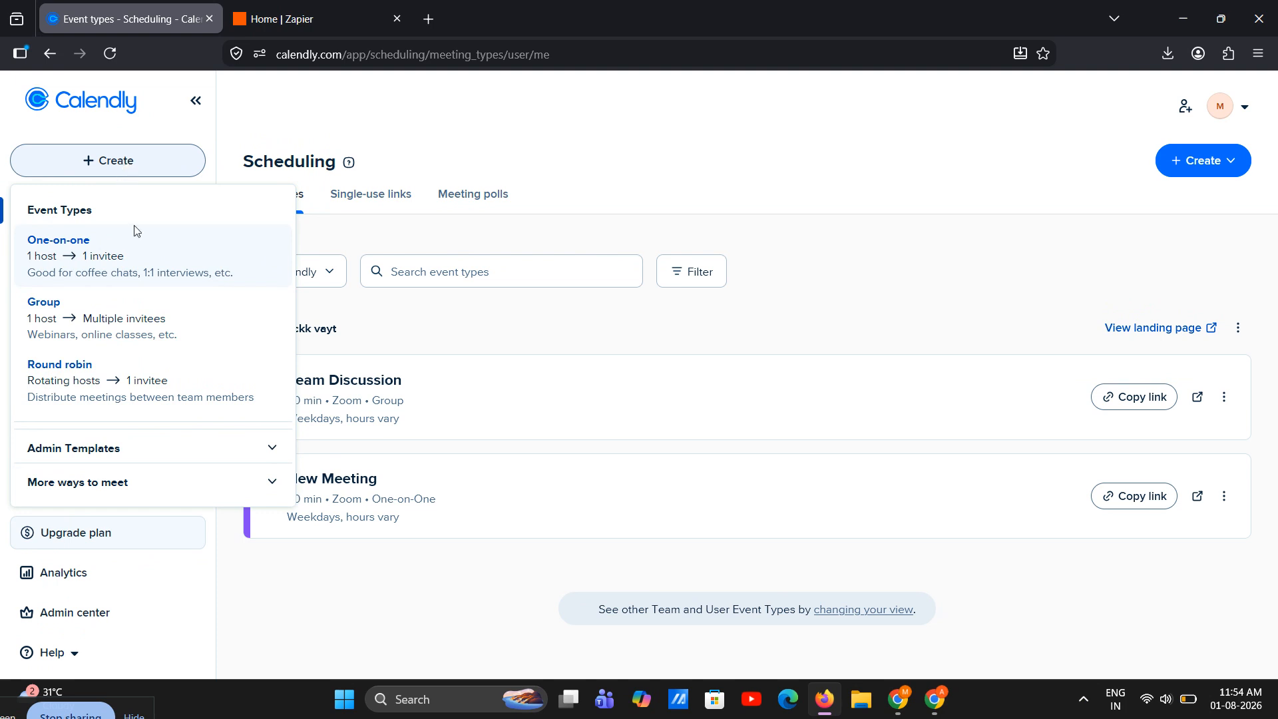
pyautogui.click(145, 270)
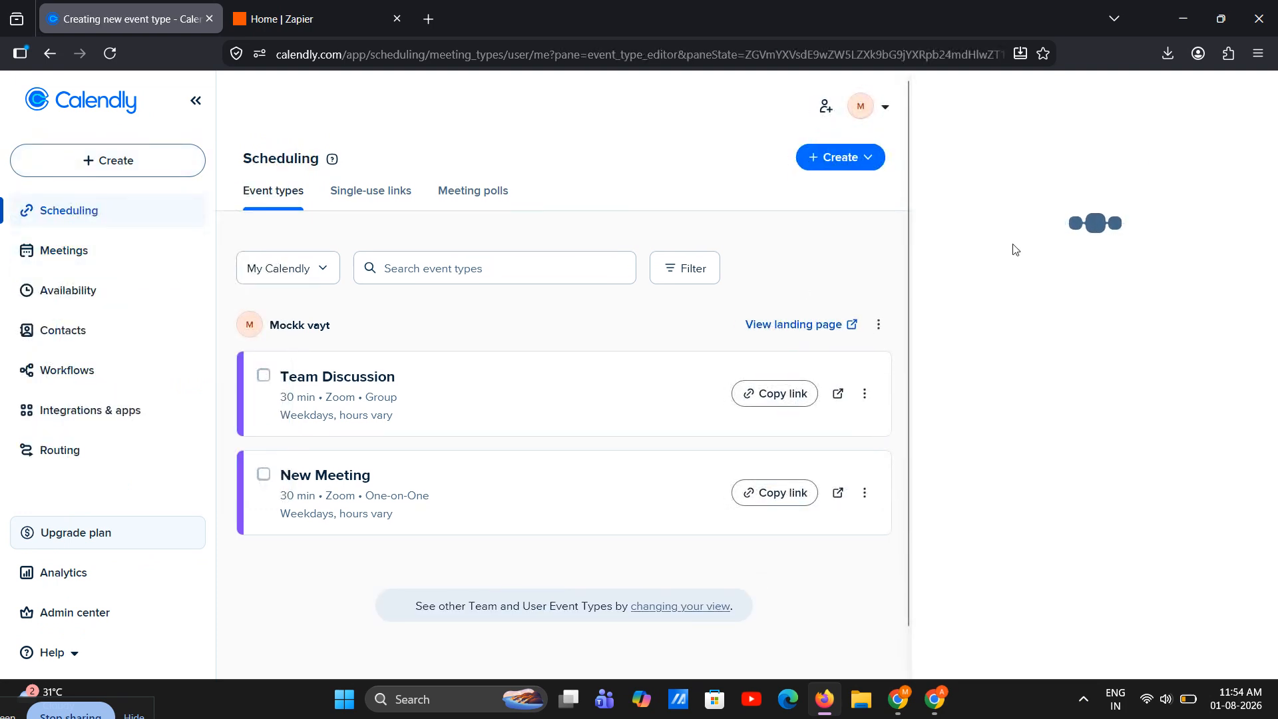
pyautogui.moveTo(1092, 152); pyautogui.dragTo(925, 192)
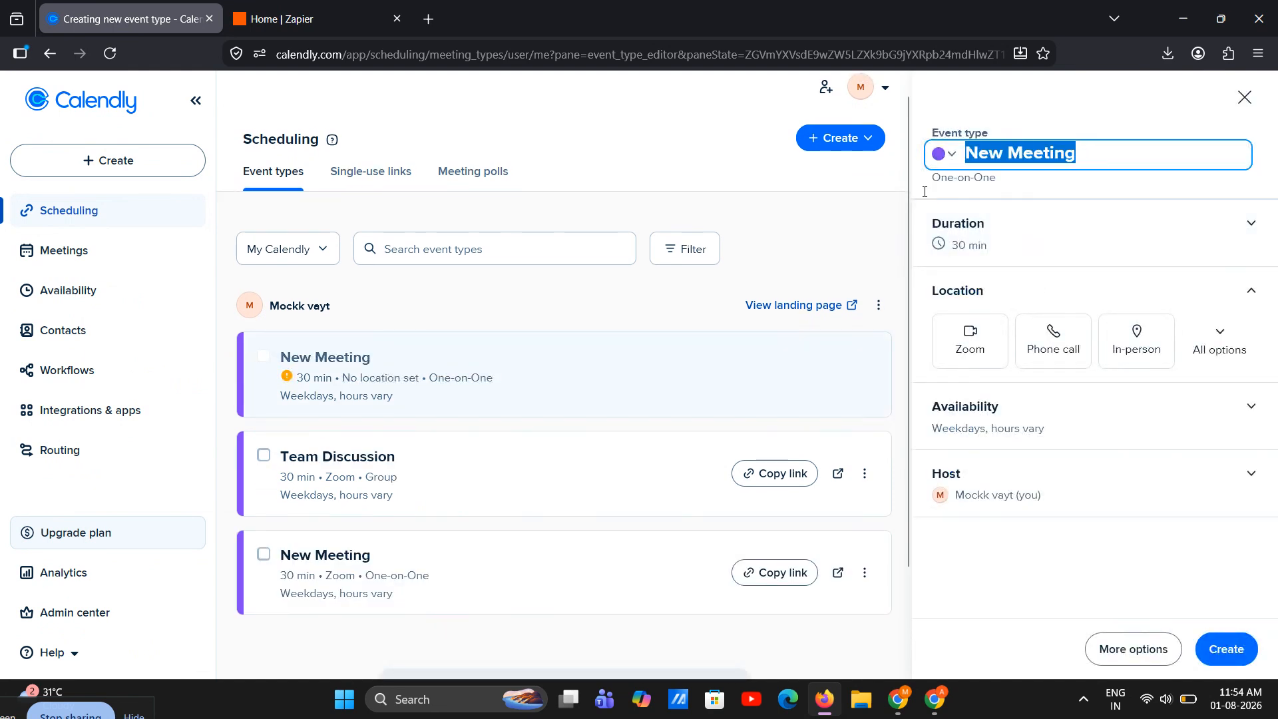
pyautogui.press('BackSpace')
pyautogui.write('Proe')
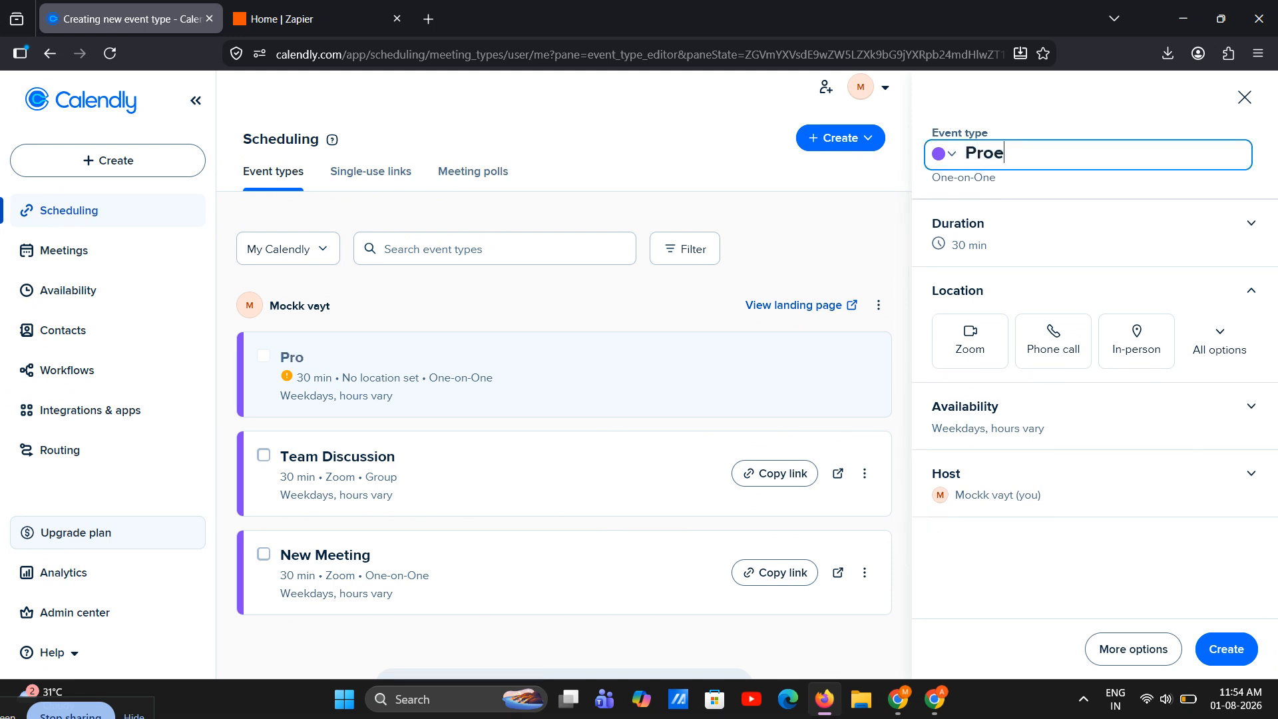
pyautogui.press('BackSpace')
pyautogui.write('ject Call')
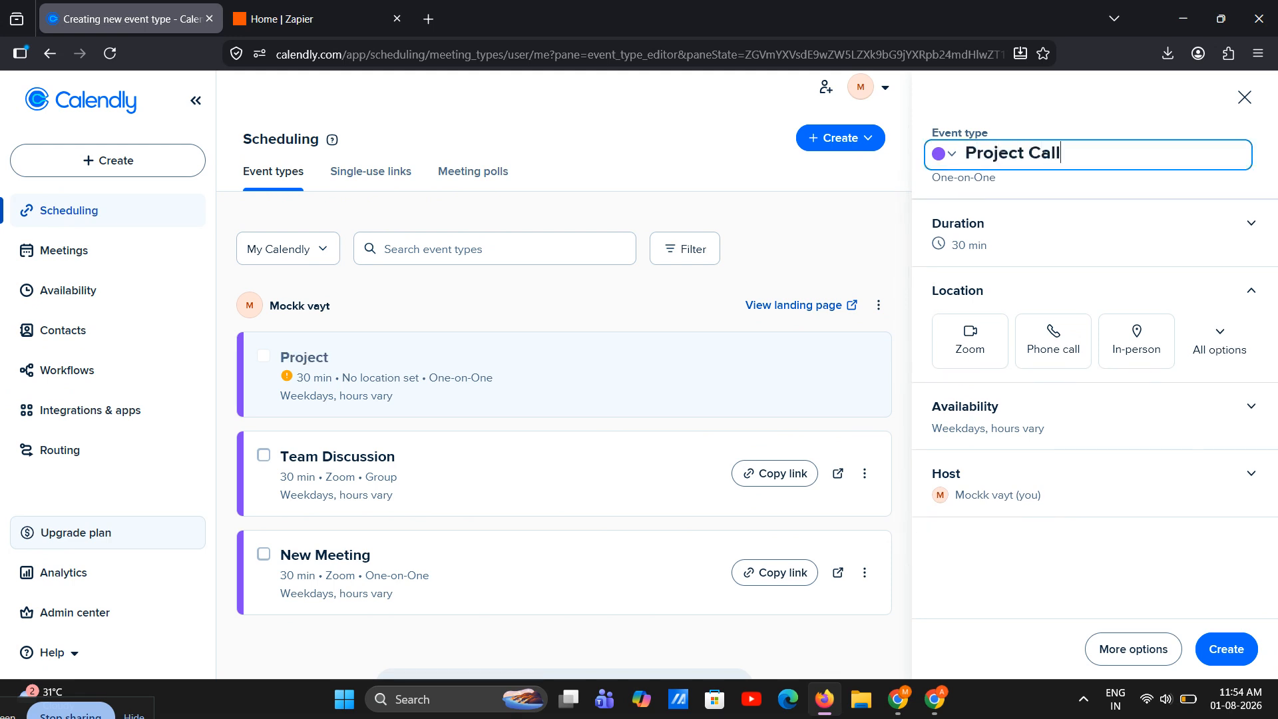
# - Set the Project Call duration to 45 min
pyautogui.click(958, 226)
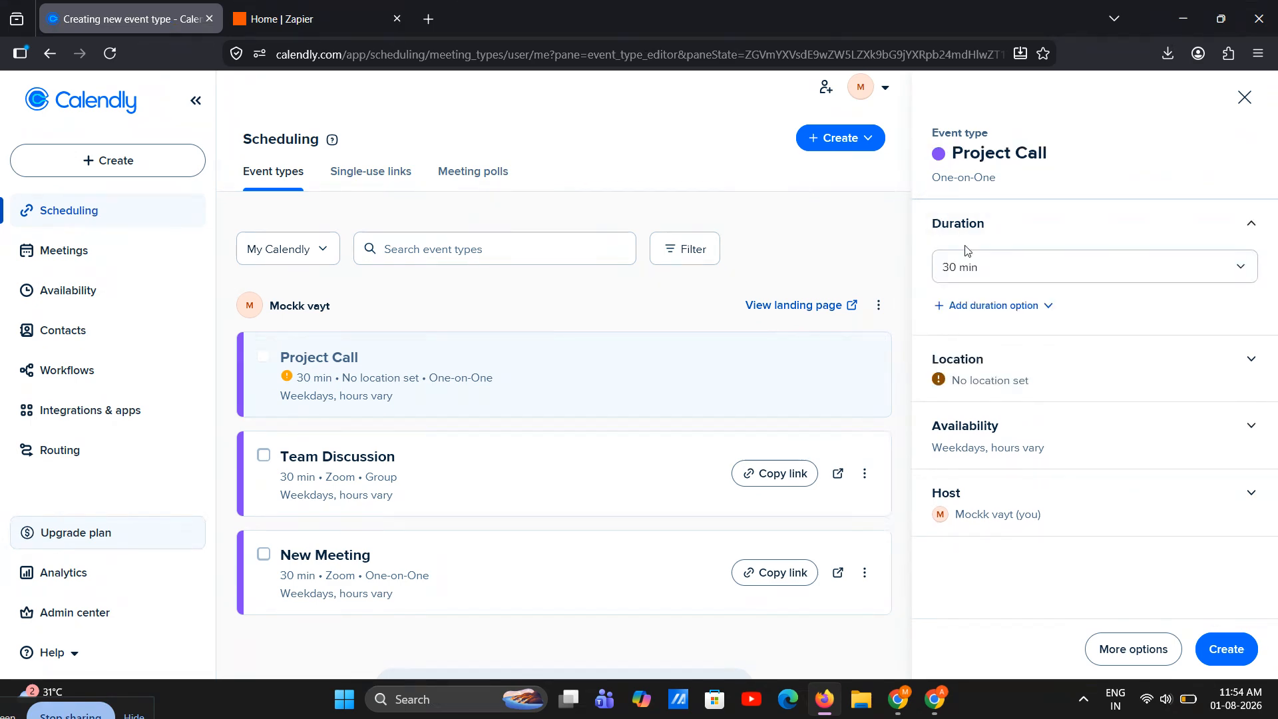
pyautogui.click(966, 266)
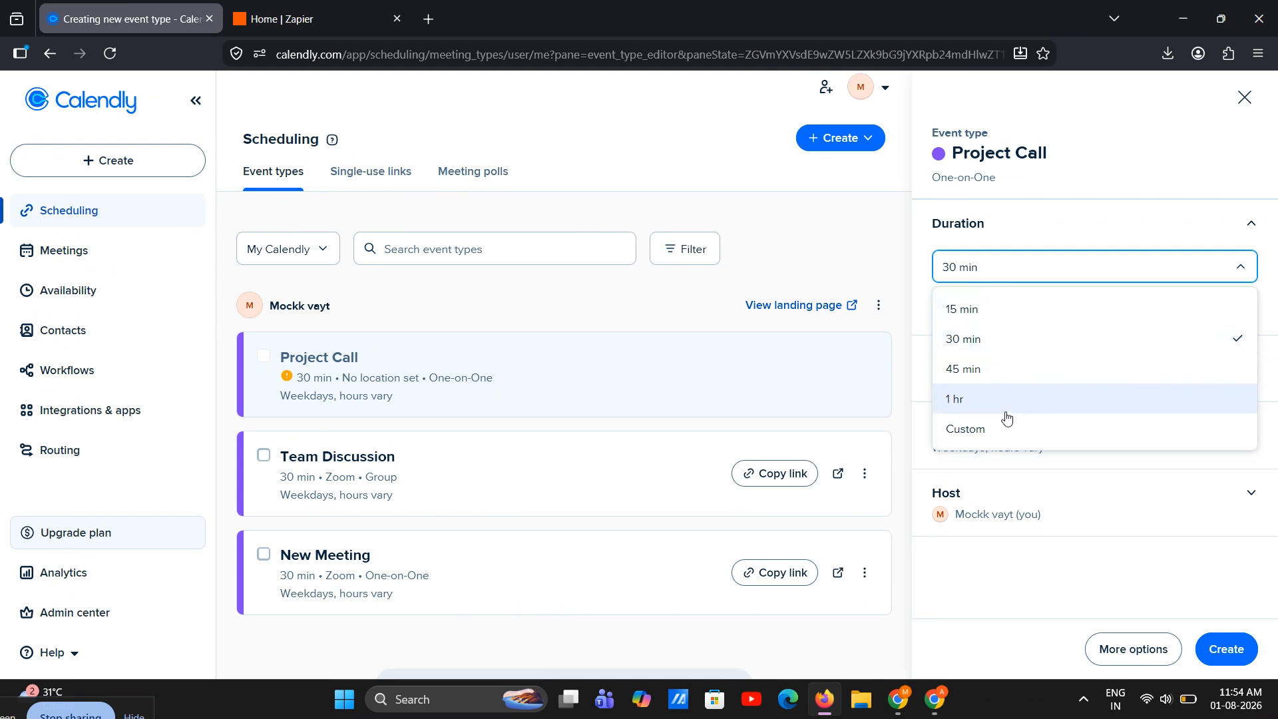
pyautogui.click(995, 368)
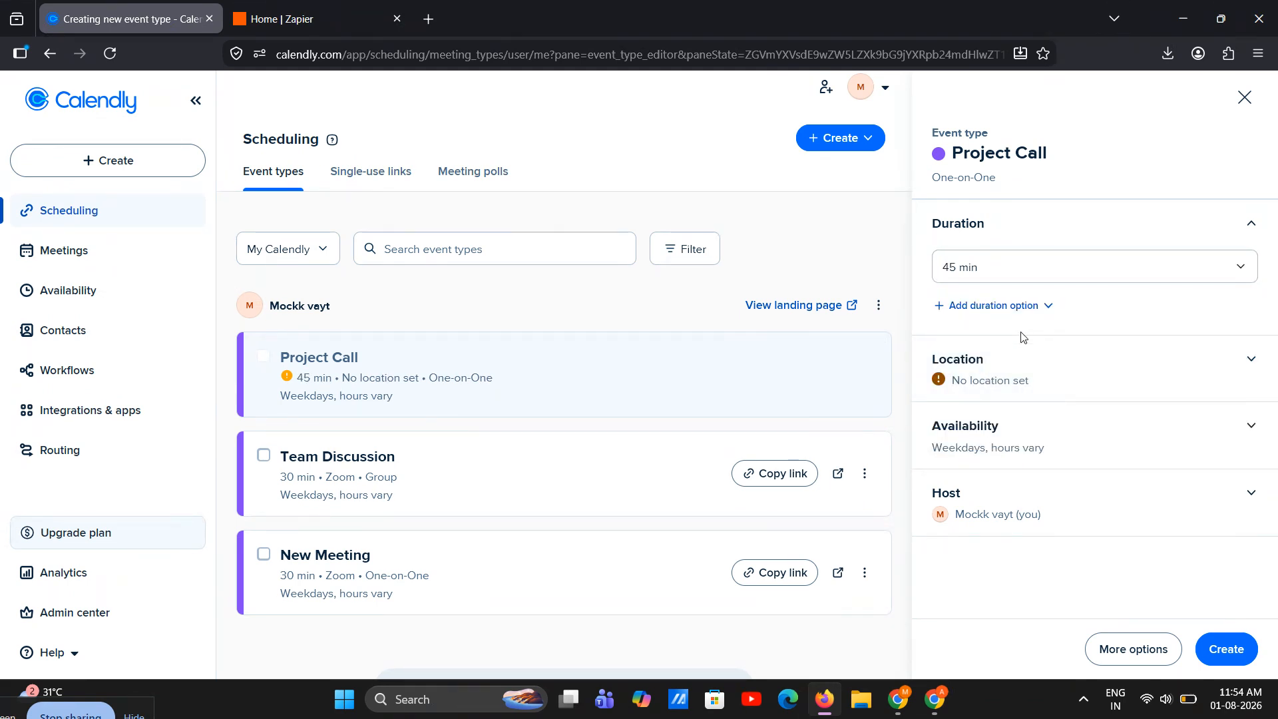
pyautogui.click(999, 279)
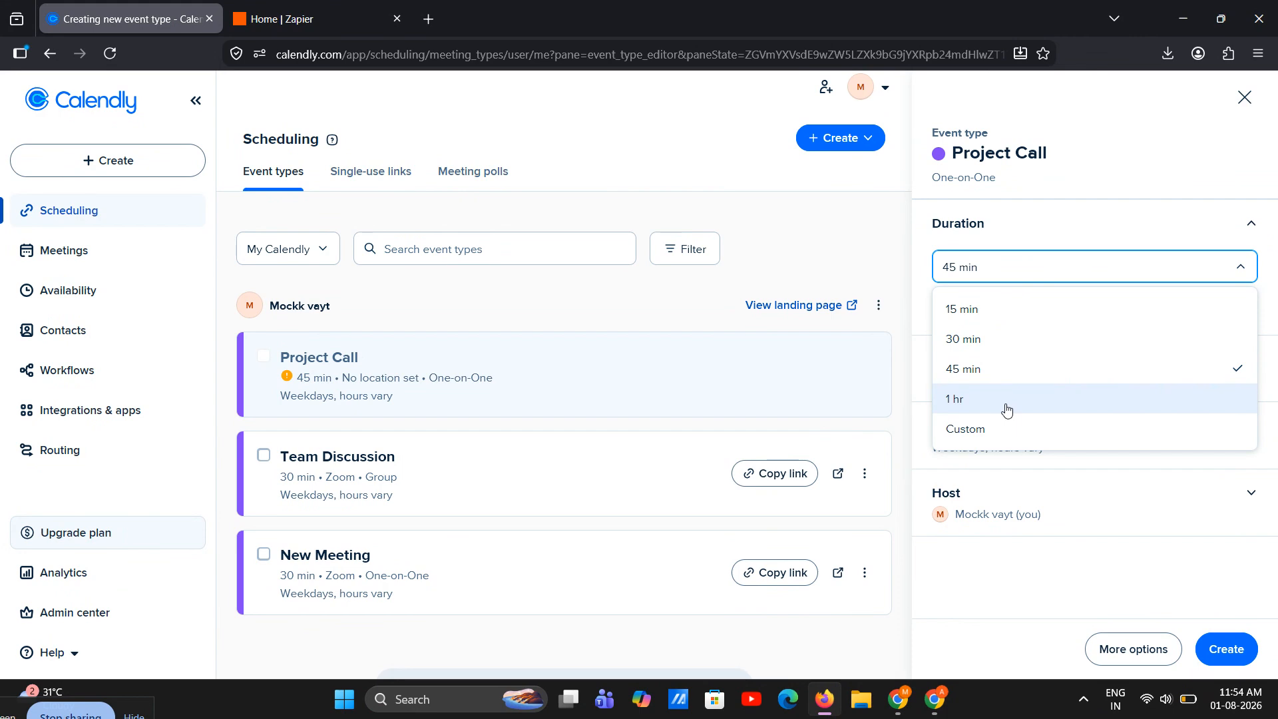
pyautogui.click(970, 311)
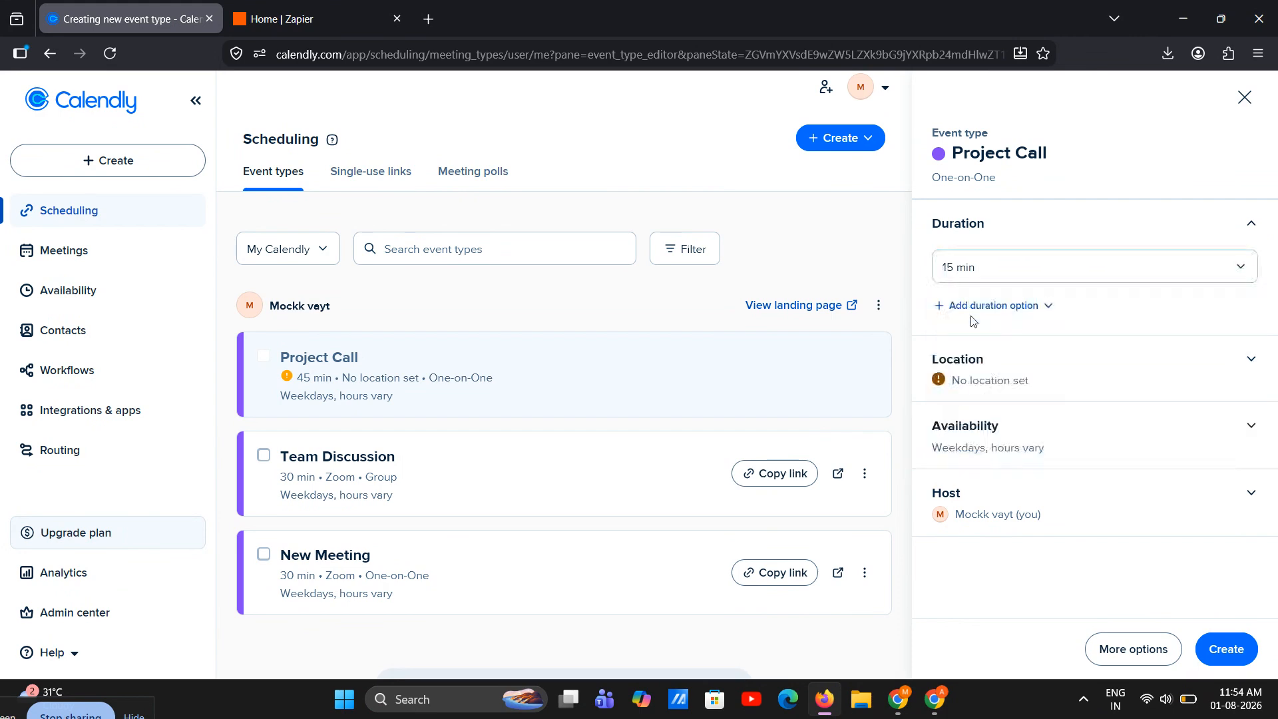
pyautogui.click(950, 266)
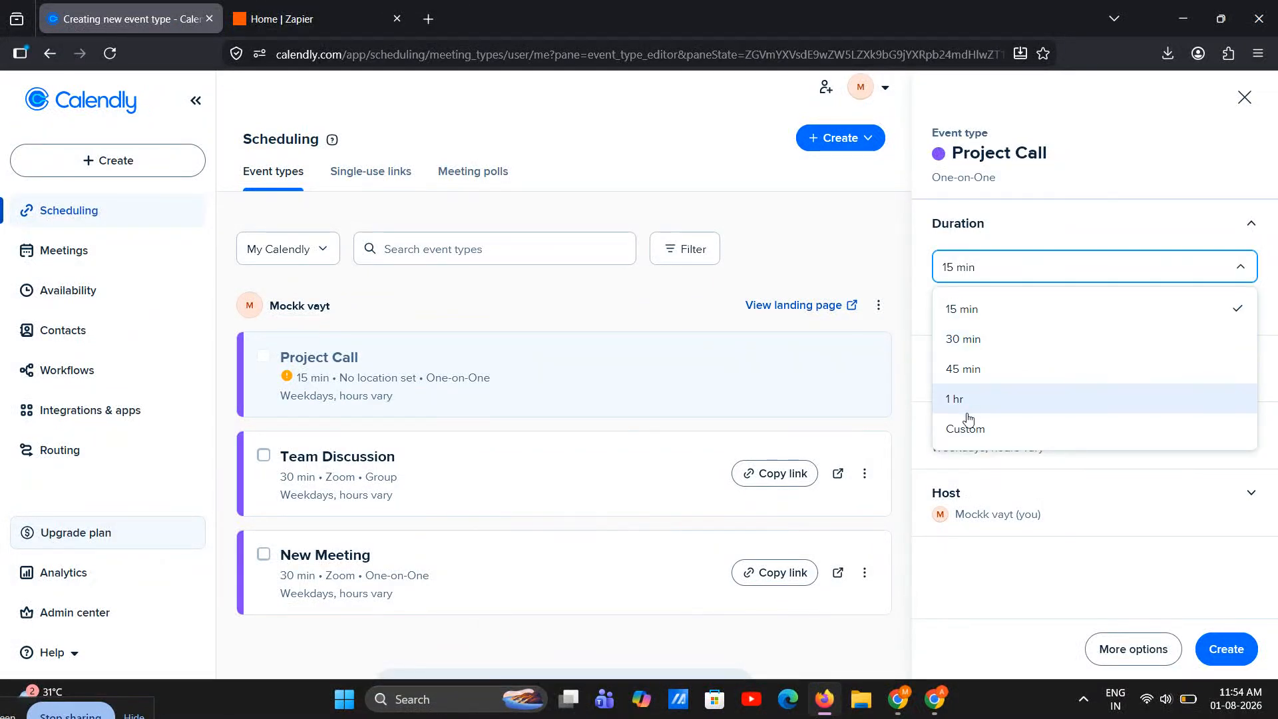
pyautogui.click(965, 368)
# - Review the event's availability settings, including the date range, the weekly hours of the working-hours schedule and the alternative schedules, without changing them
pyautogui.click(1038, 446)
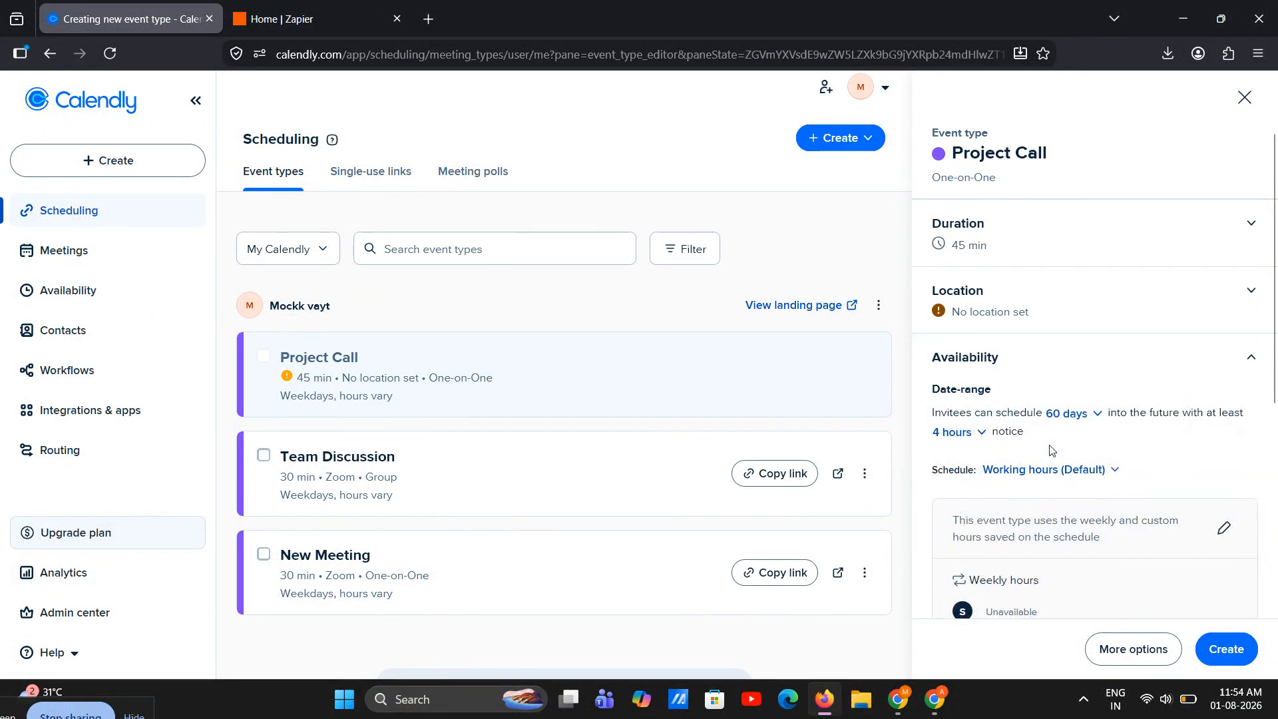
pyautogui.scroll(-5, 1193, 396)
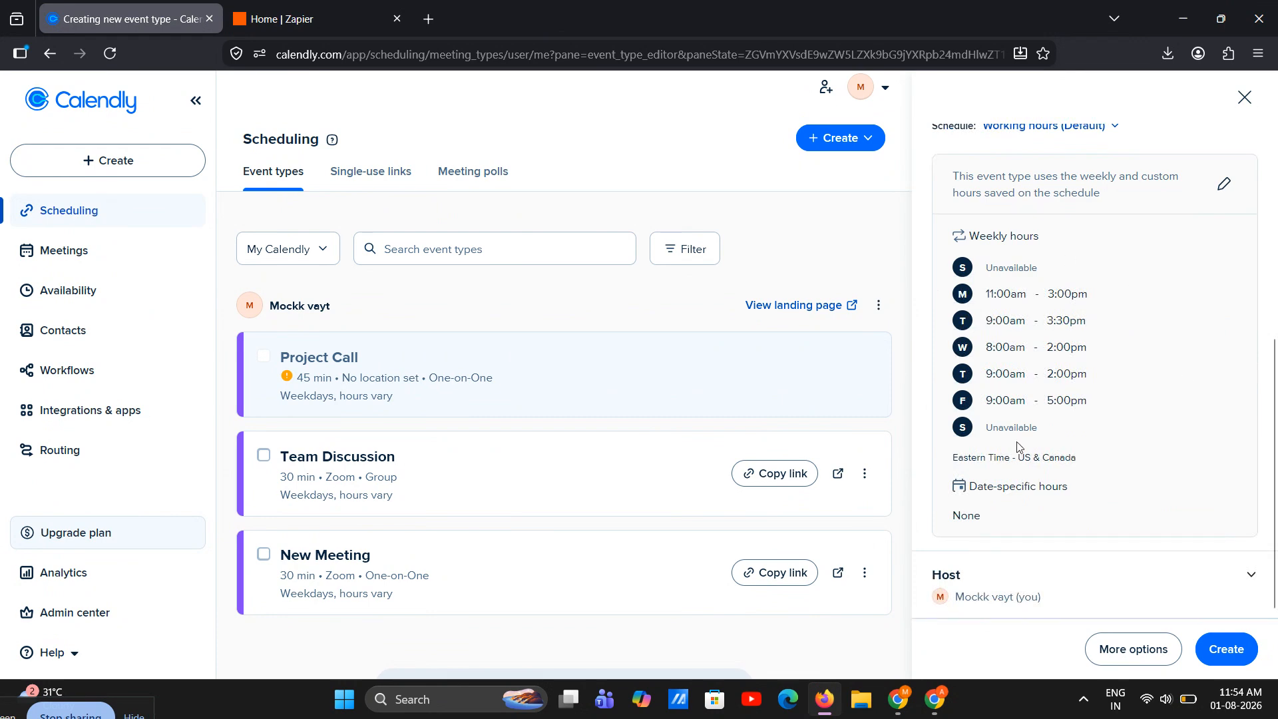
pyautogui.click(1227, 187)
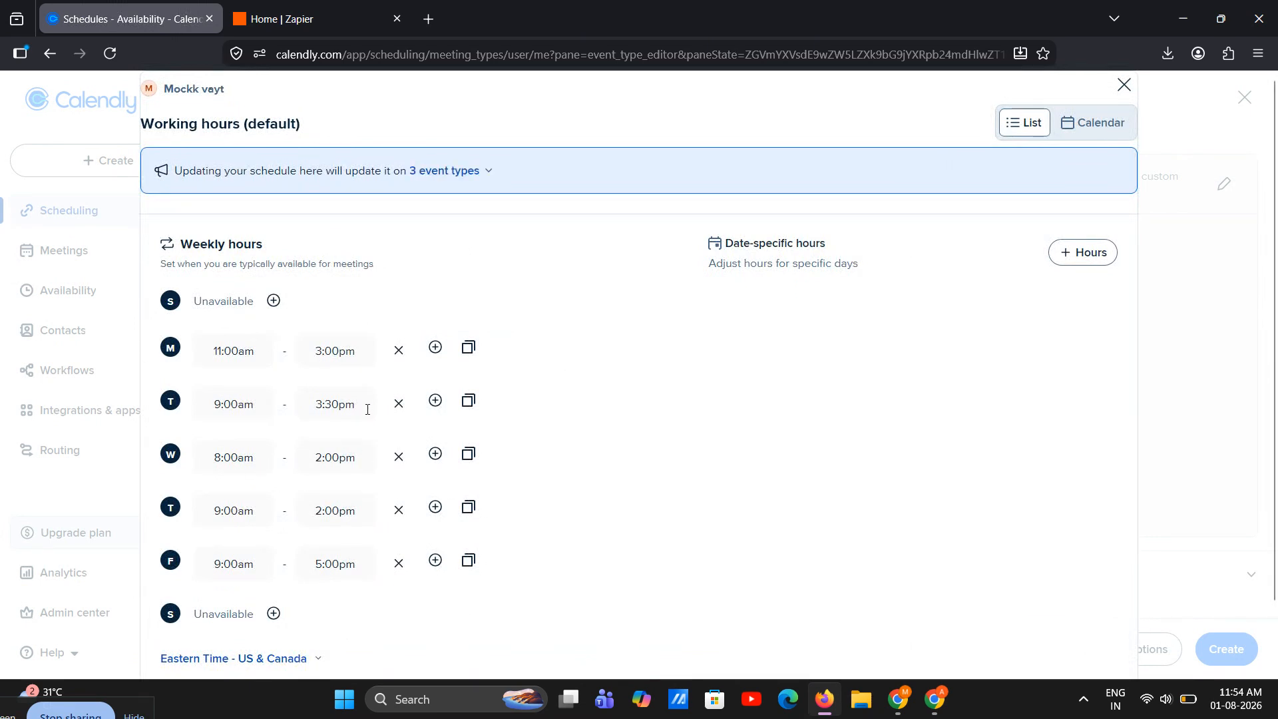
pyautogui.scroll(-2, 366, 409)
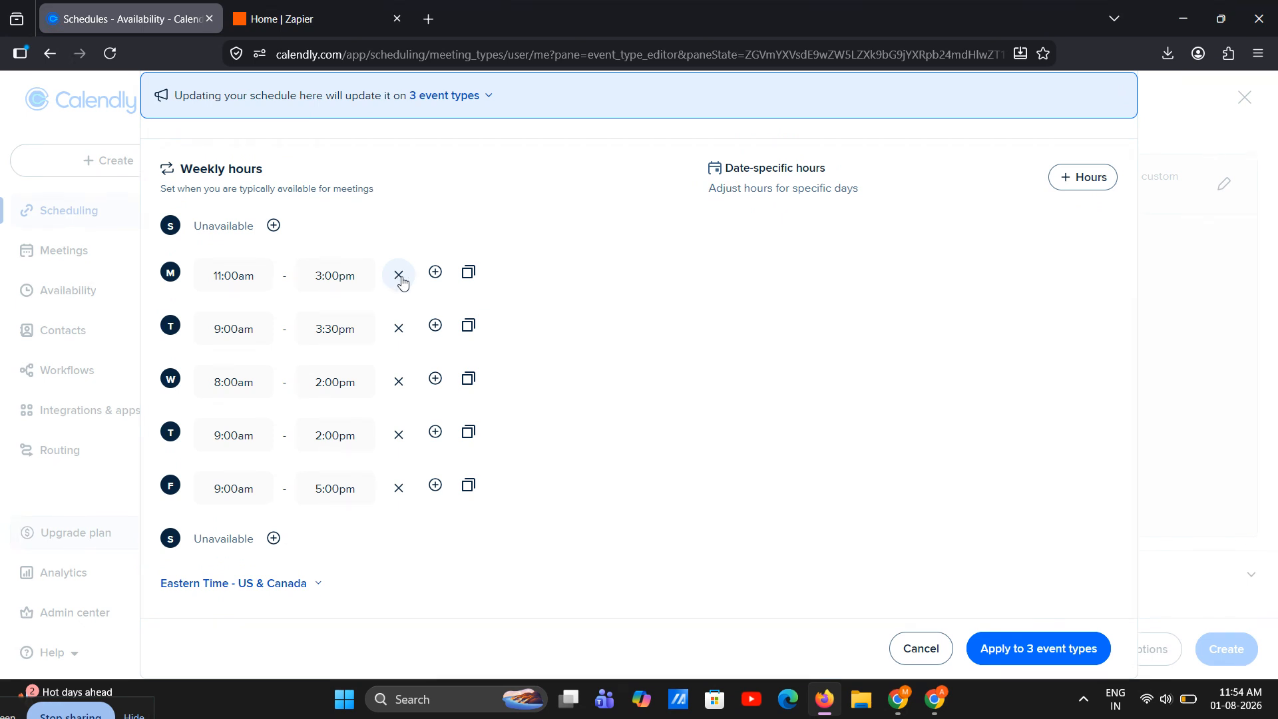
pyautogui.click(950, 642)
pyautogui.scroll(3, 1095, 386)
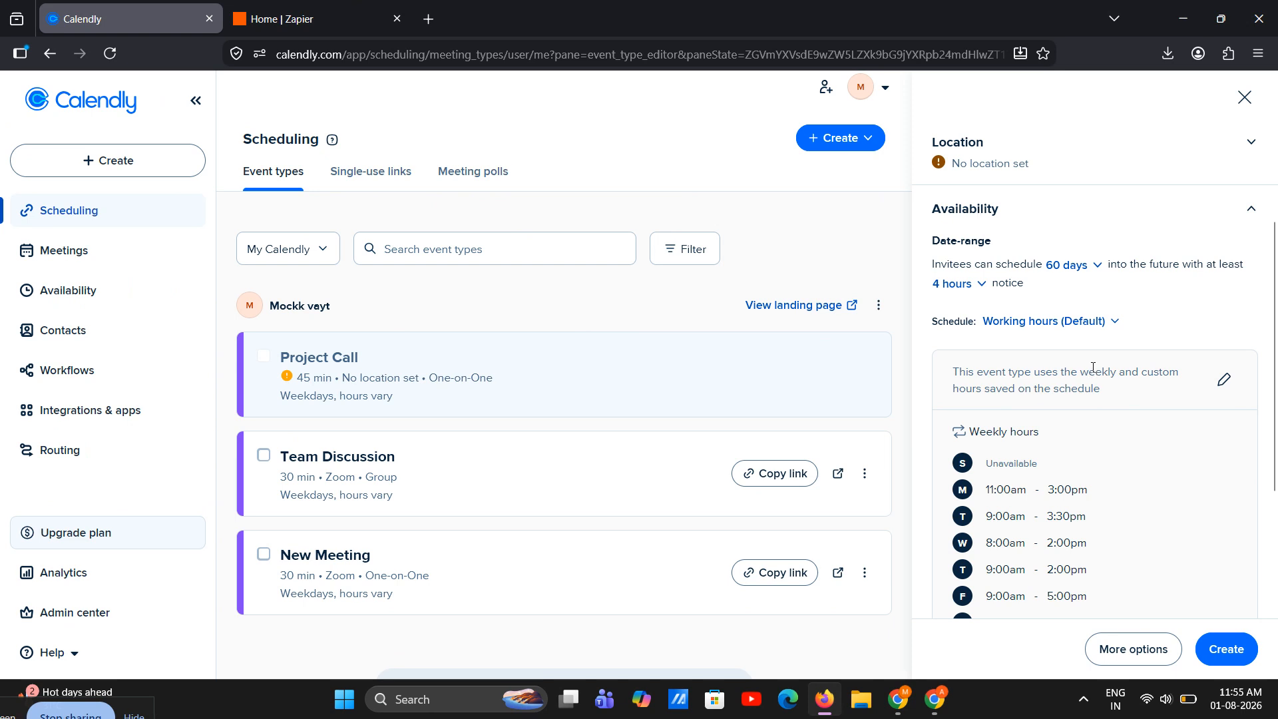
pyautogui.click(1091, 325)
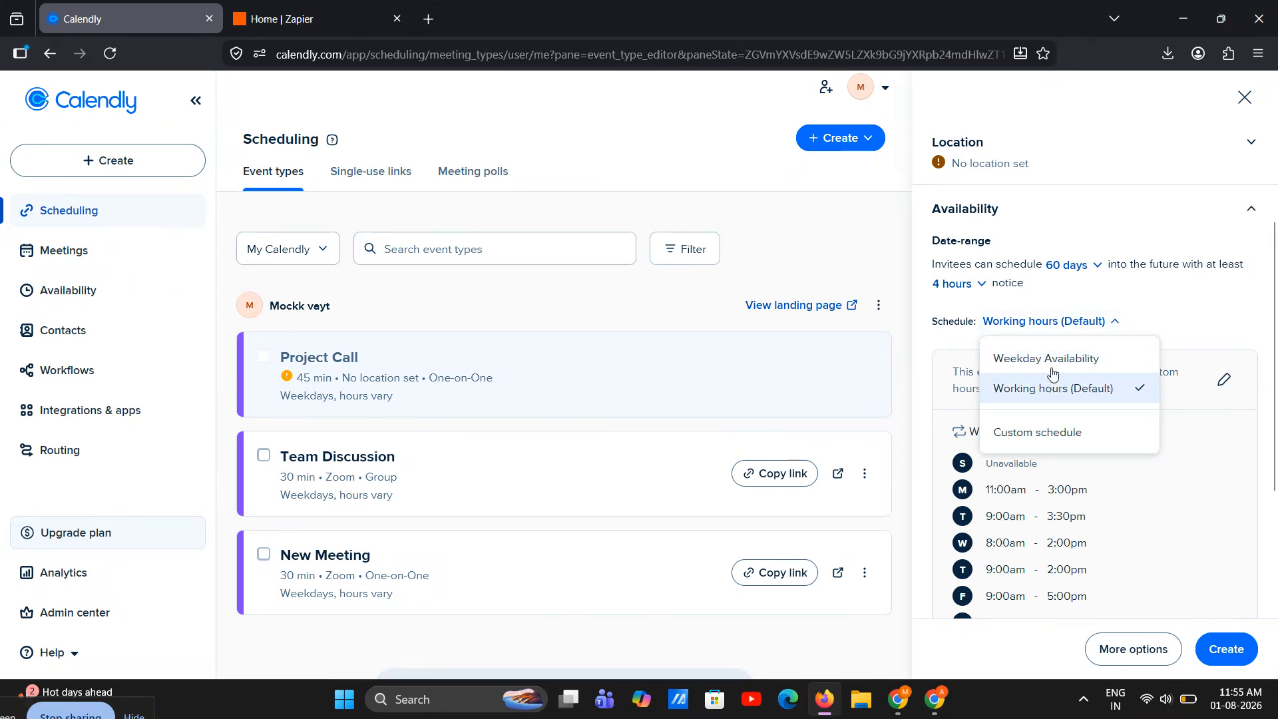
pyautogui.click(1115, 324)
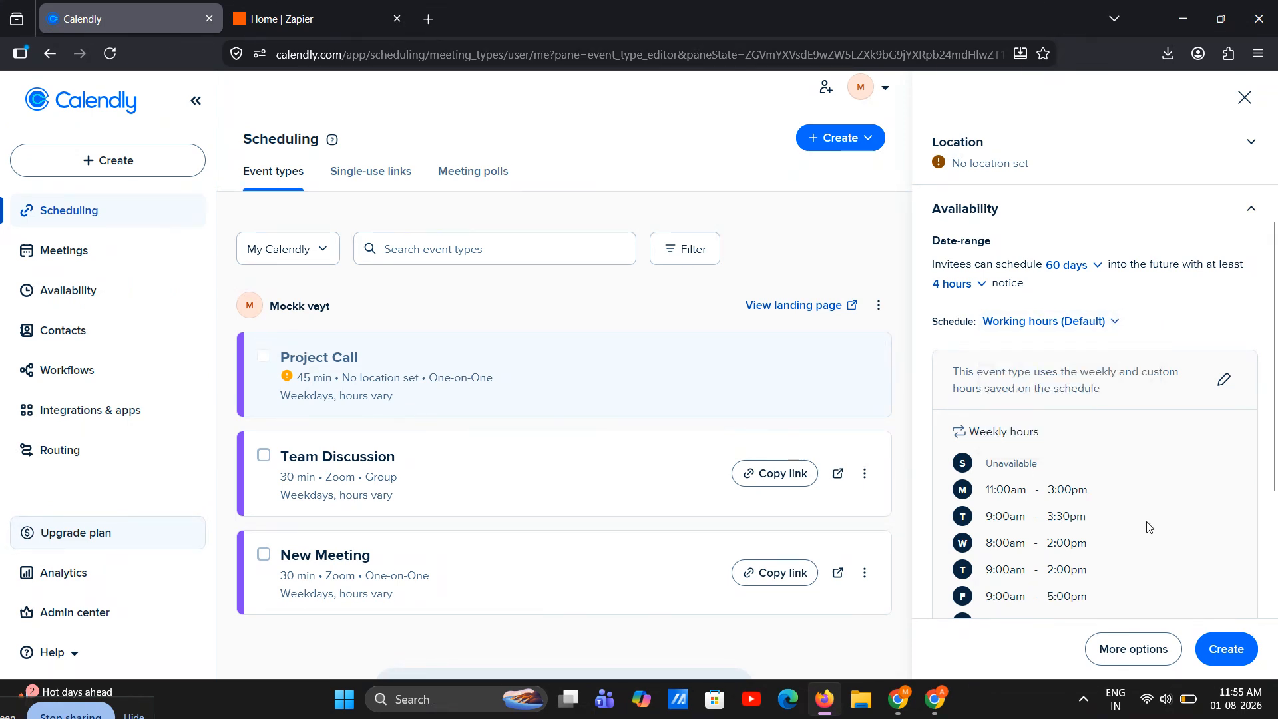
pyautogui.scroll(-3, 1146, 527)
# - Examine the additional options for Limits and buffers and return to the main Project Call settings
pyautogui.click(1143, 639)
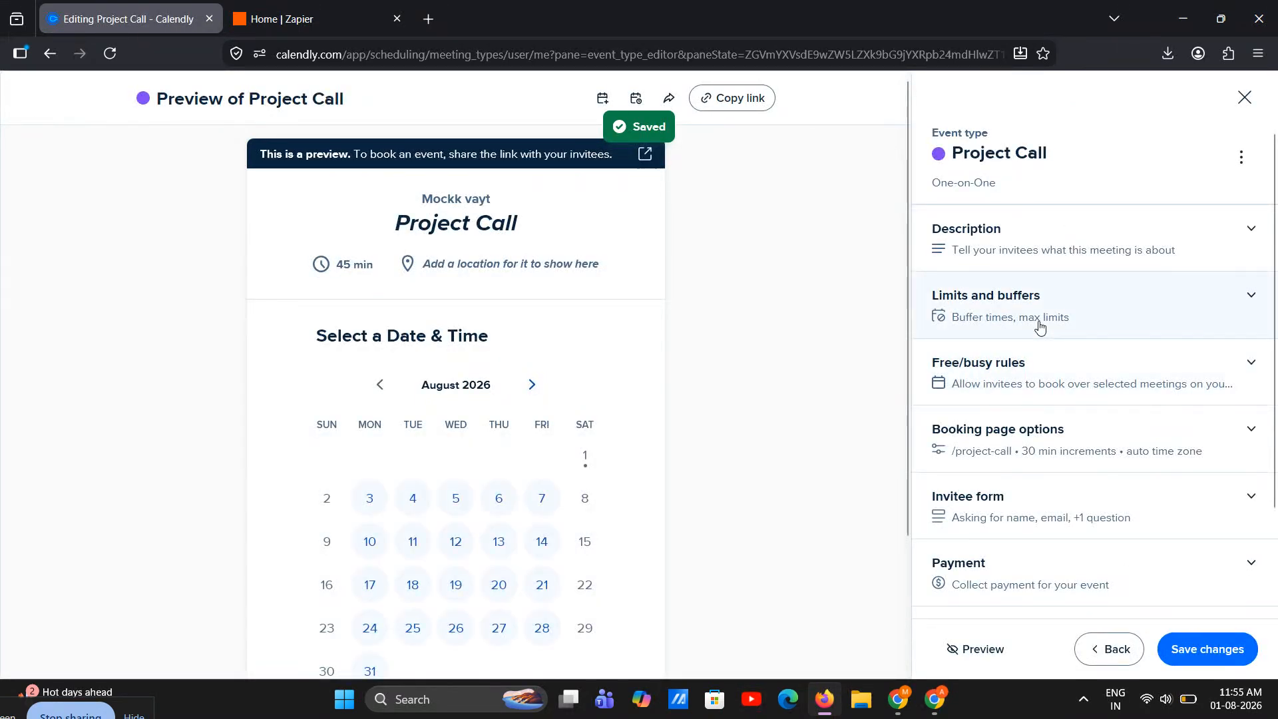
pyautogui.click(1040, 326)
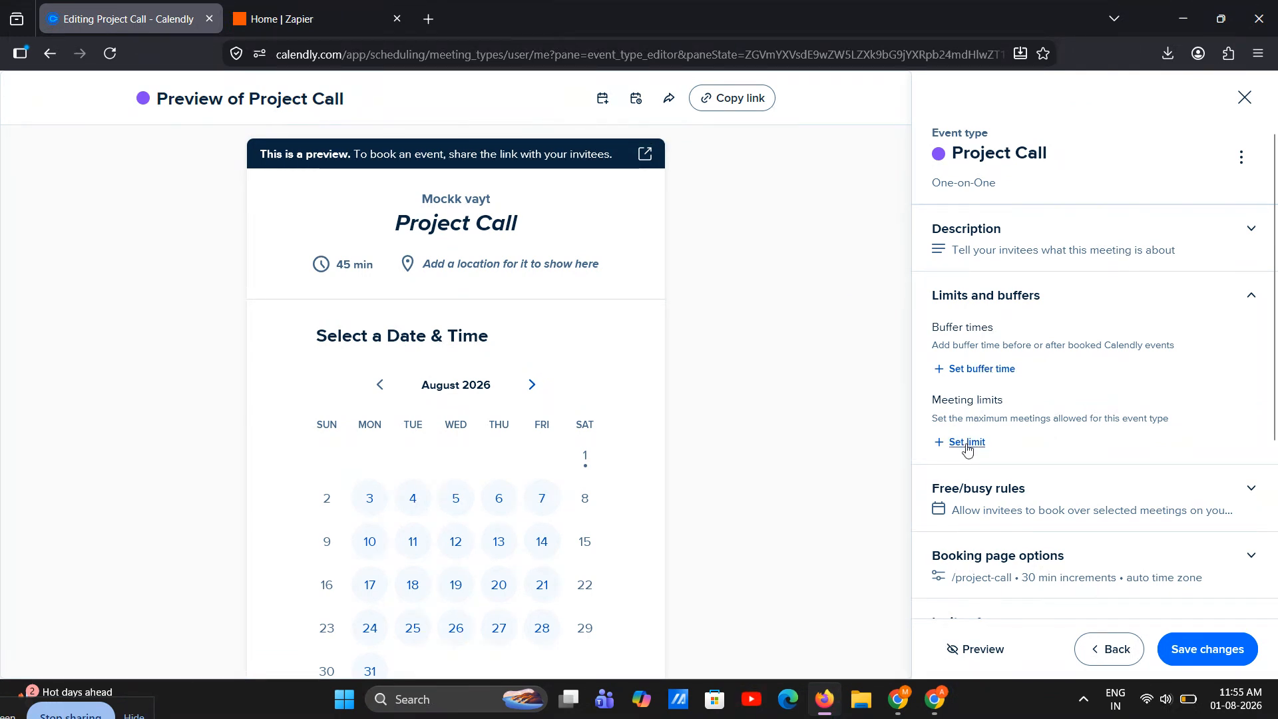
pyautogui.click(1096, 649)
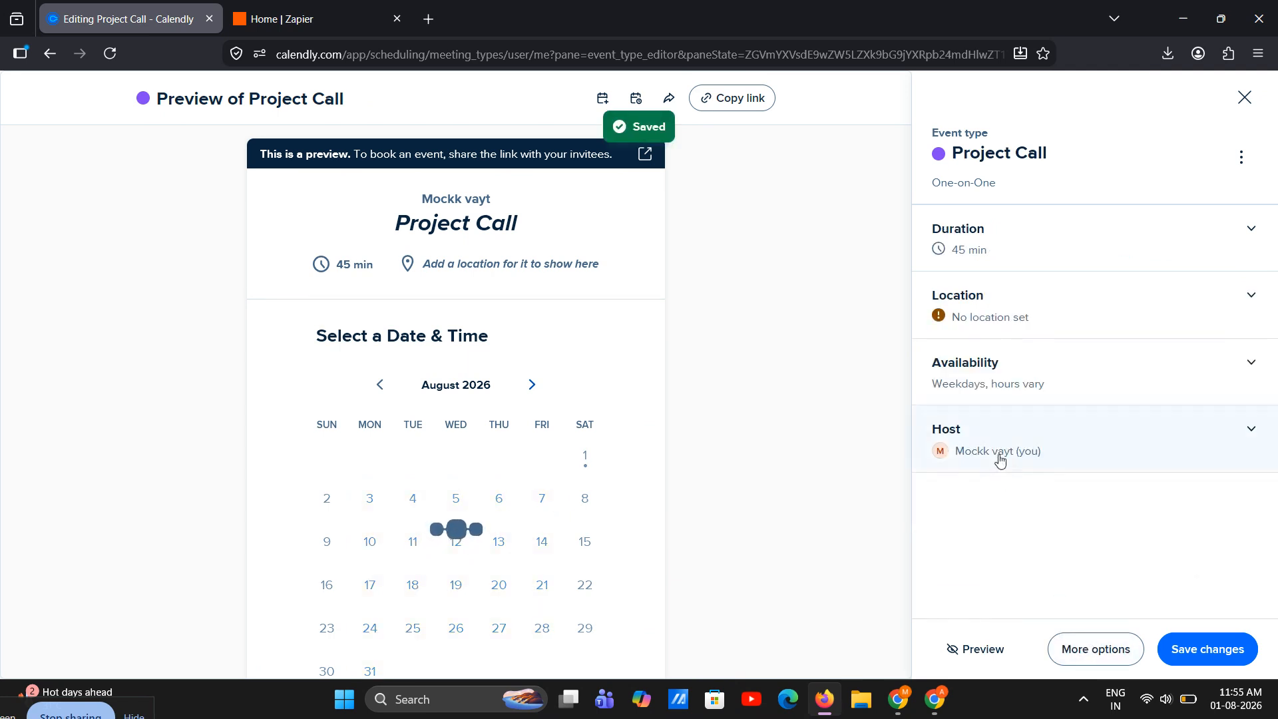
# - Set Zoom as the location of the Project Call event
pyautogui.click(1033, 336)
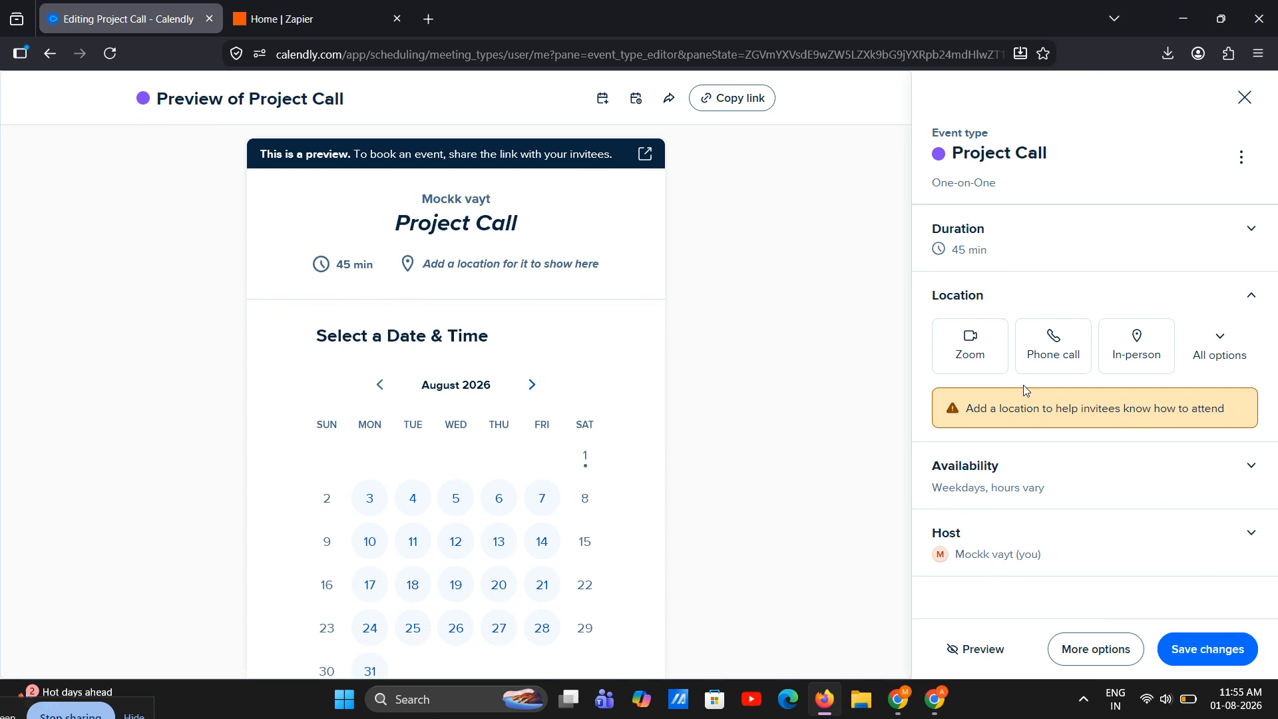
pyautogui.click(971, 350)
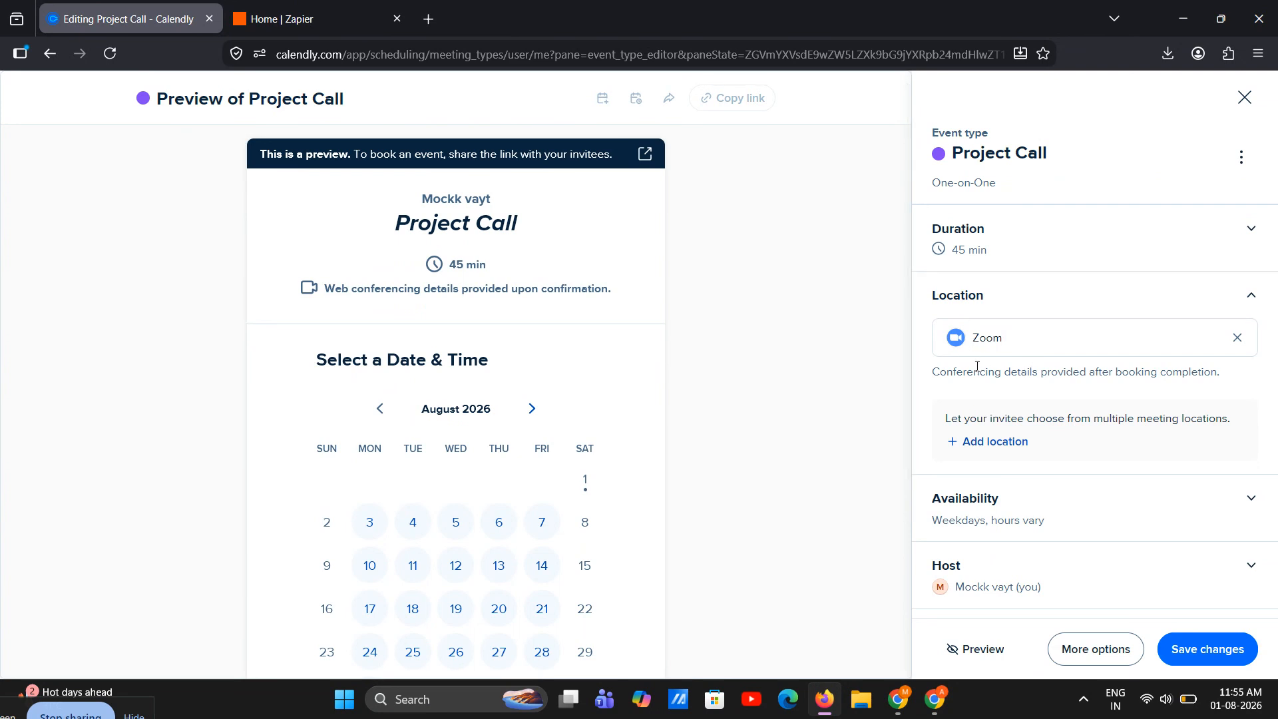
# - Try Phone call and In-person as the event's location and switch back to Zoom
pyautogui.click(1237, 339)
pyautogui.click(1086, 362)
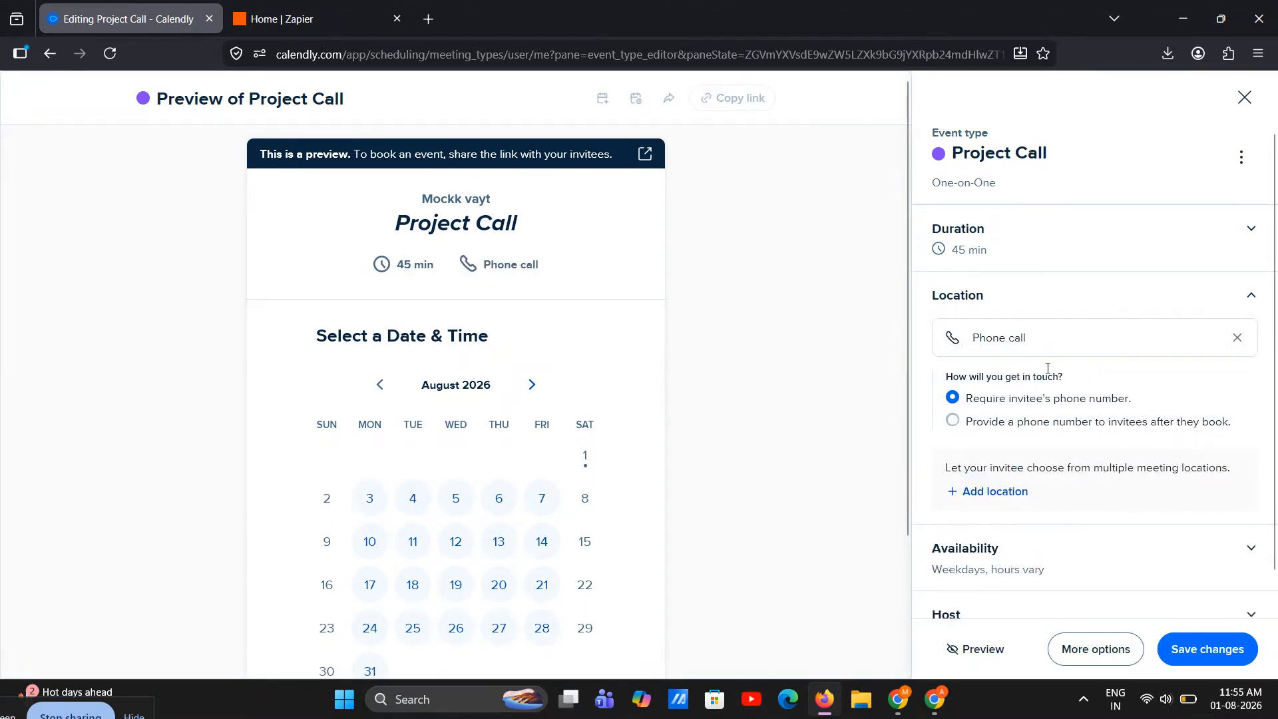
pyautogui.click(1236, 340)
pyautogui.click(1133, 345)
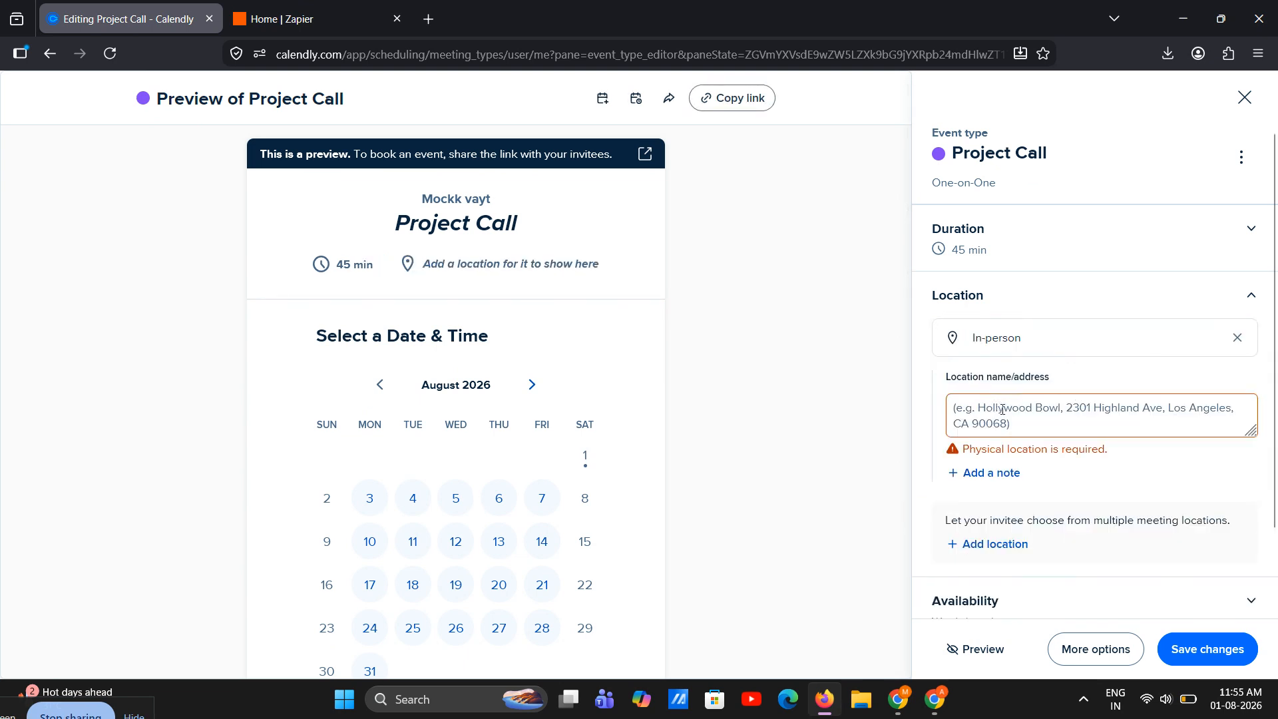
pyautogui.click(1236, 338)
pyautogui.click(998, 356)
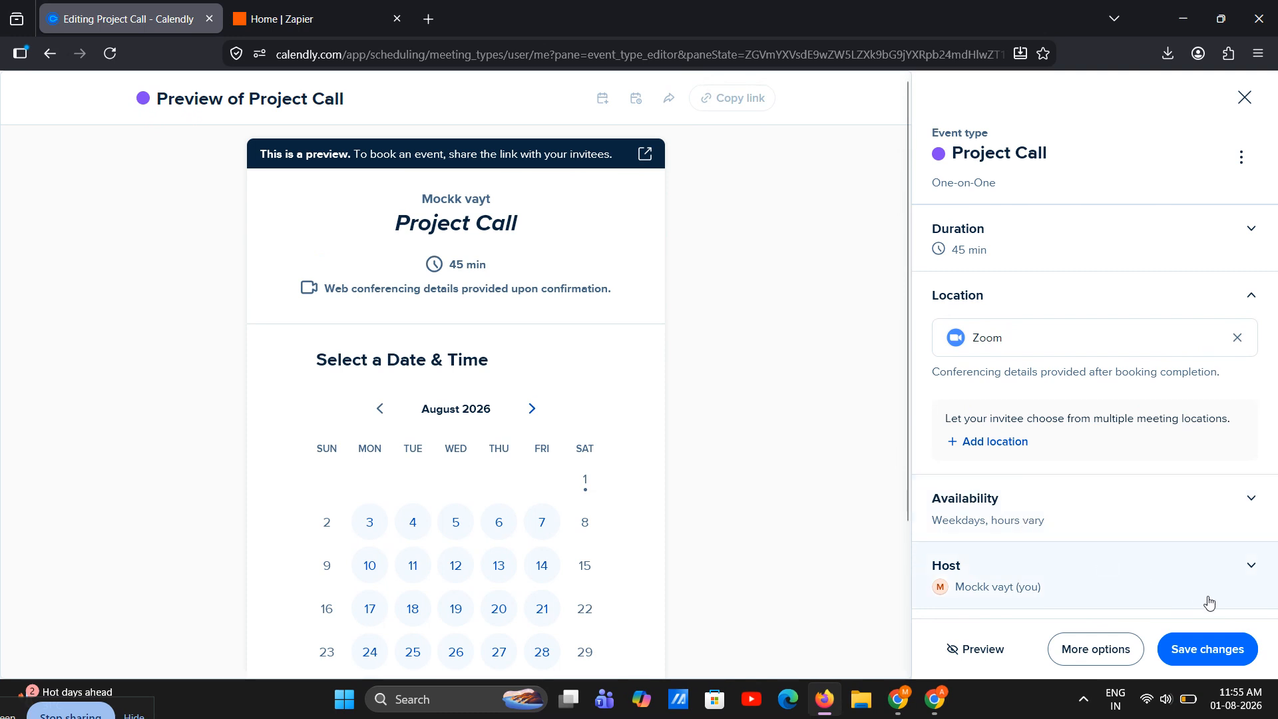
# - Save the changes to the Project Call event type and close its editor
pyautogui.click(1215, 649)
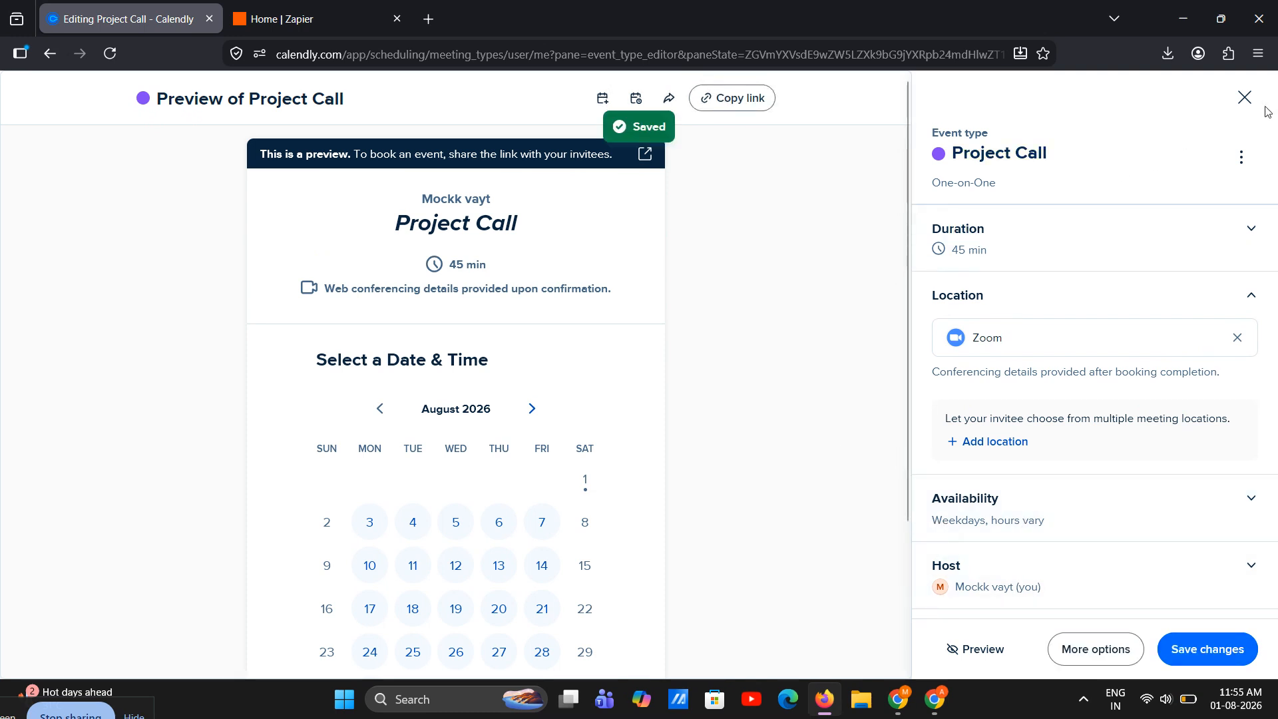
pyautogui.click(1244, 98)
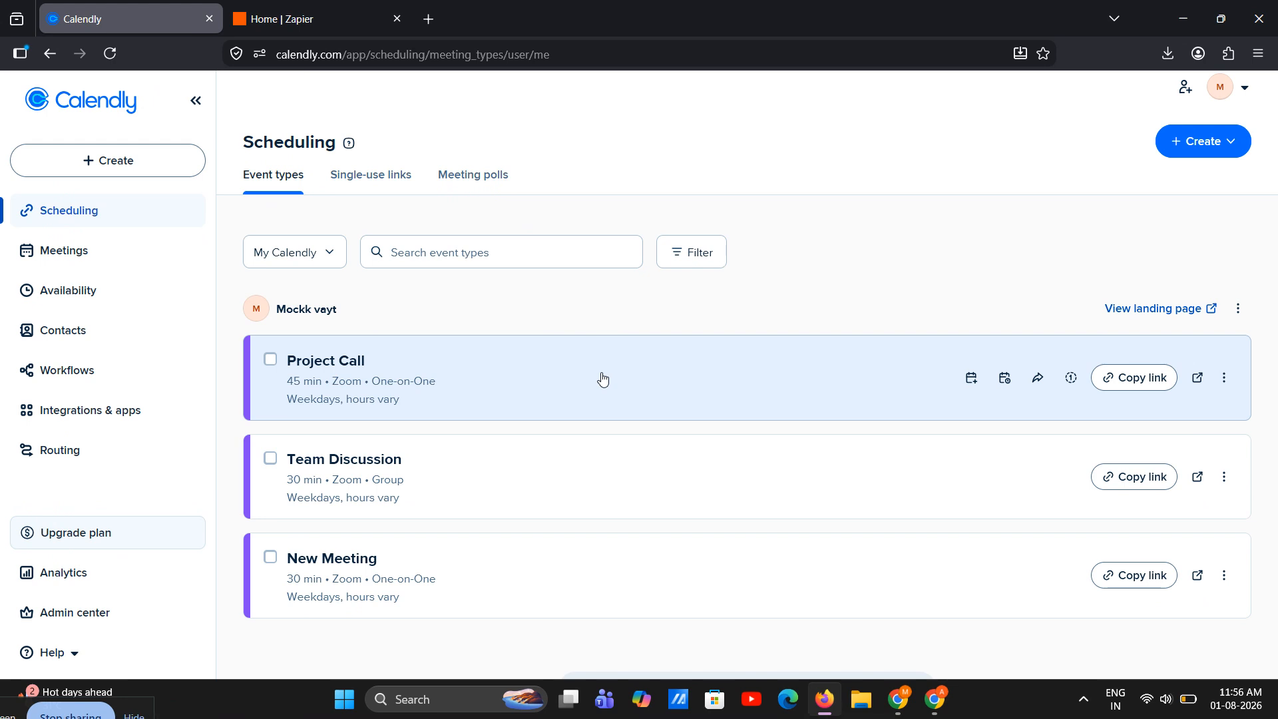
# - Reopen the Project Call event type to view its availability settings and close the editor without changes
pyautogui.click(1149, 384)
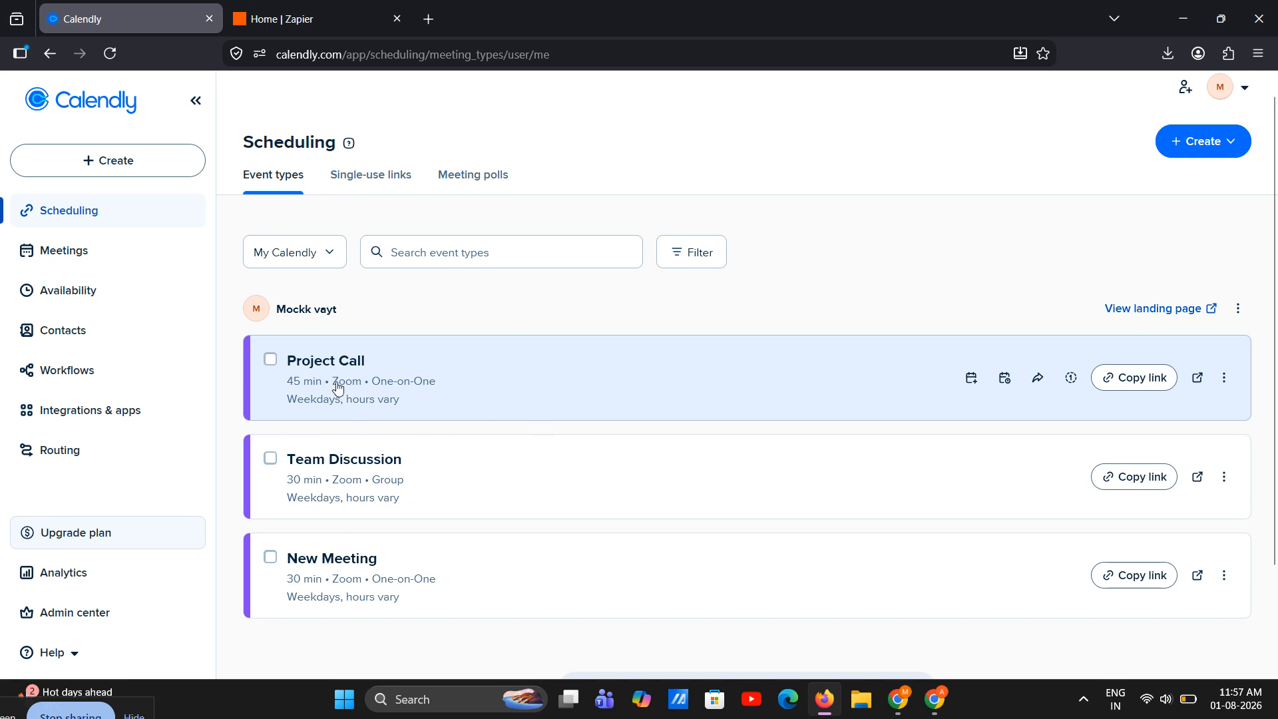
pyautogui.click(527, 389)
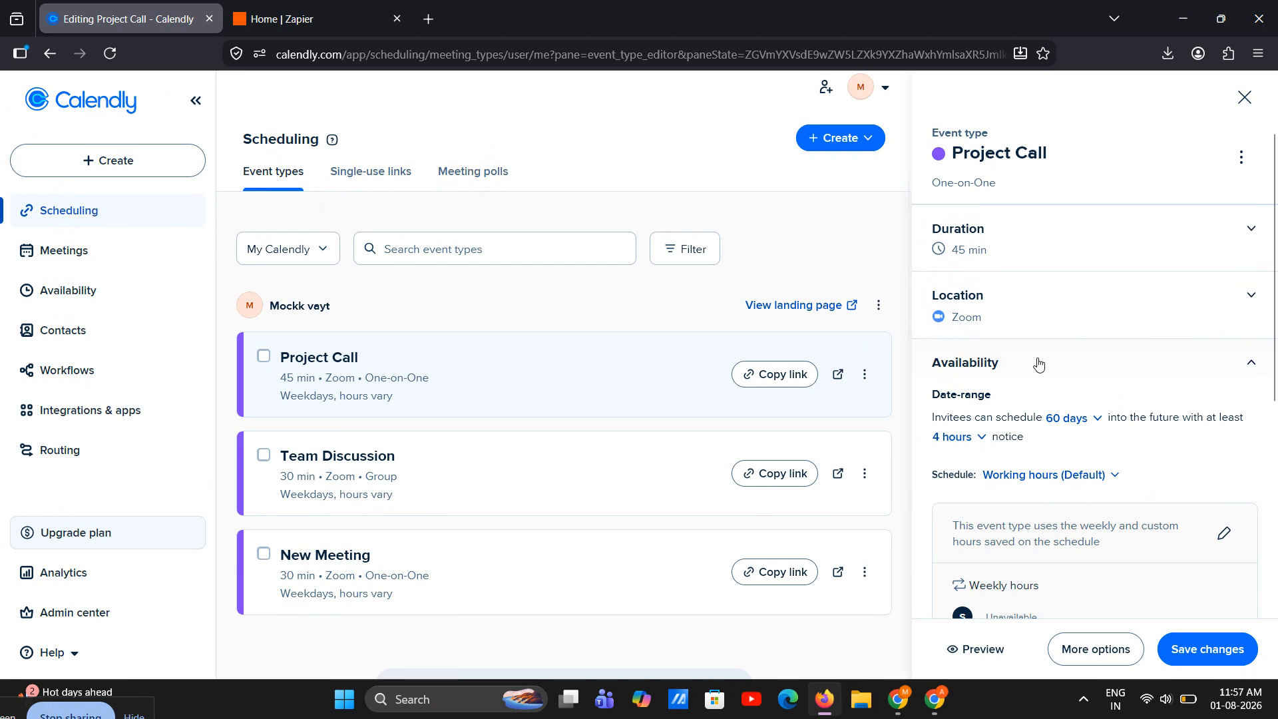
pyautogui.click(1243, 97)
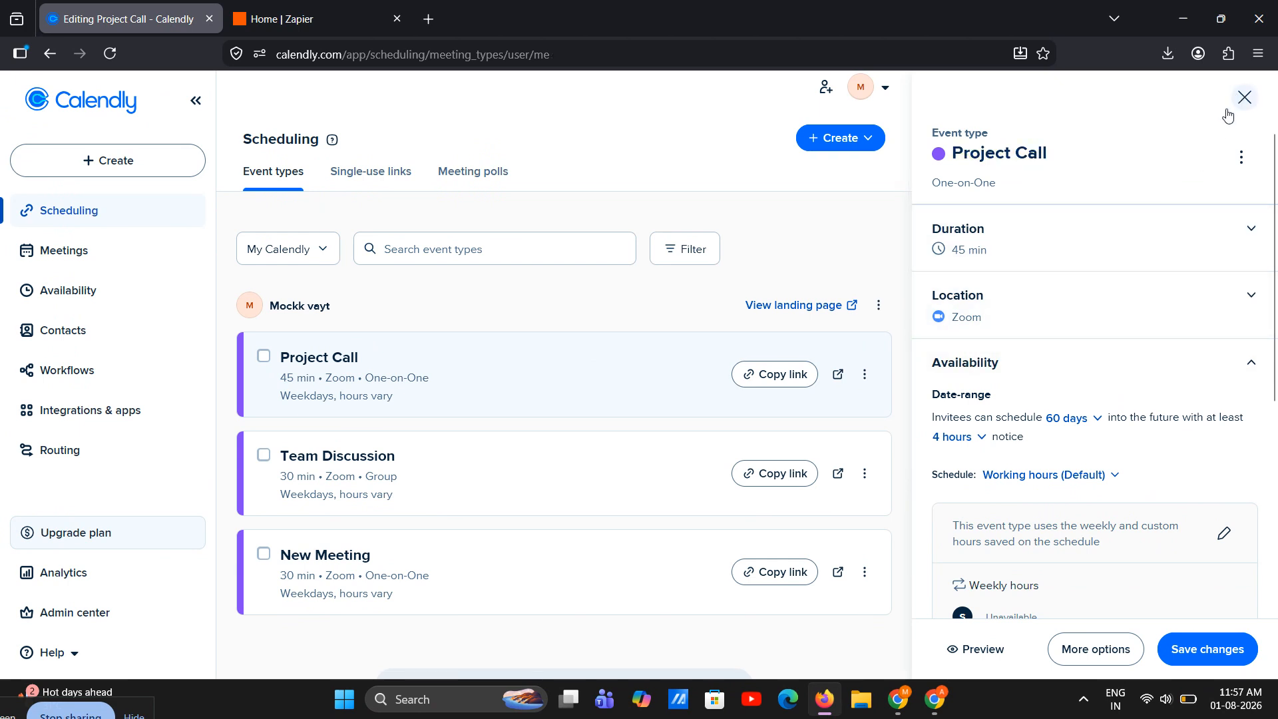
# - Open the Project Call booking page from its copied link in a separate tab and check the time slots for Monday, August 3
pyautogui.click(1131, 378)
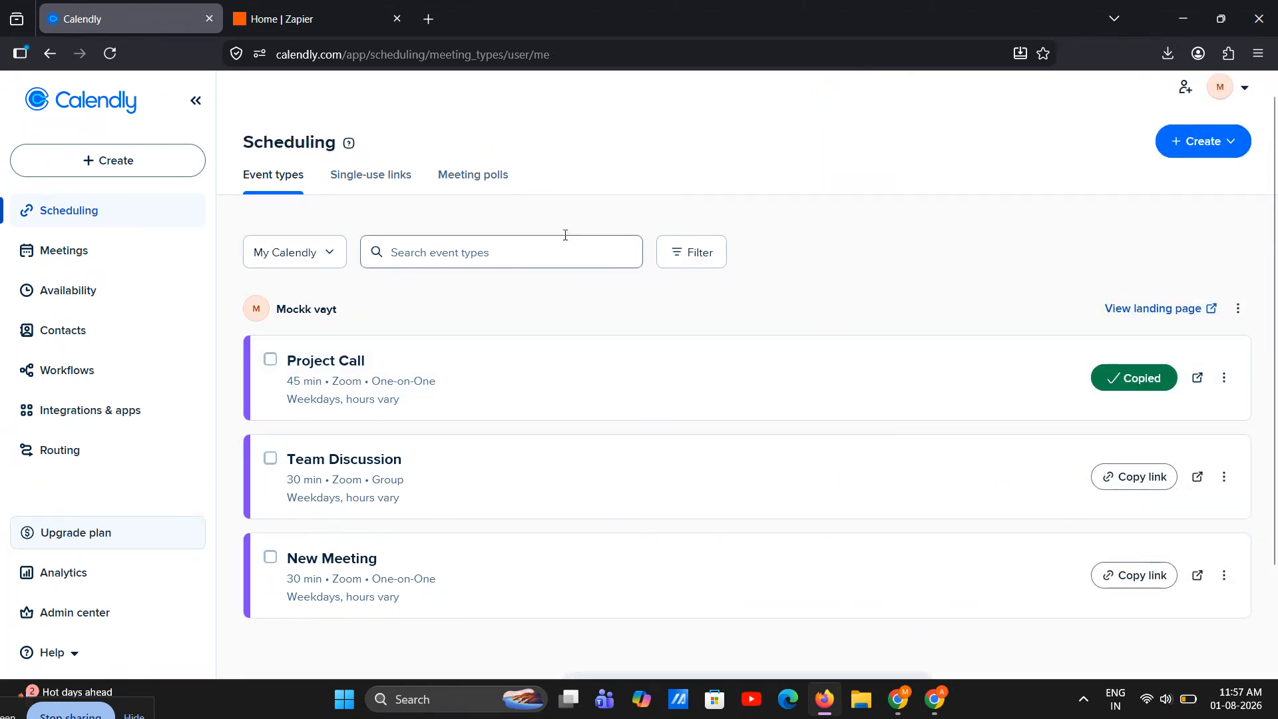
pyautogui.click(428, 18)
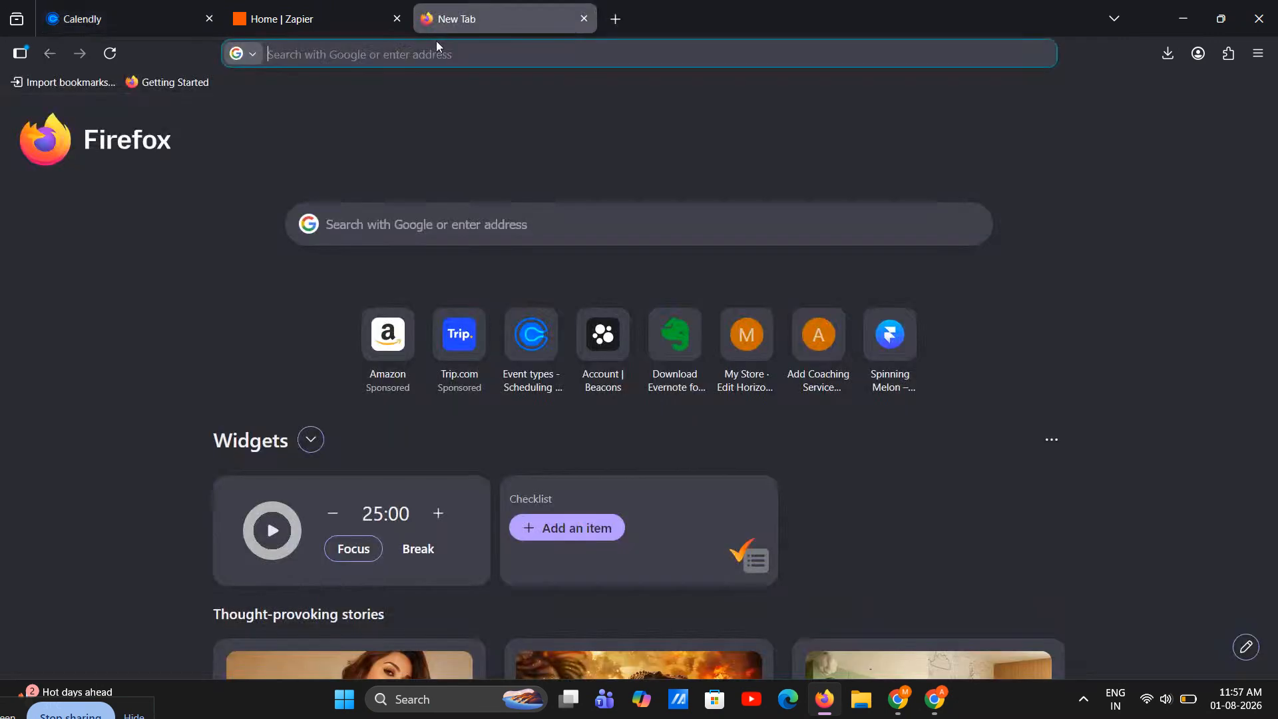
pyautogui.hotkey('ctrl', 'v')
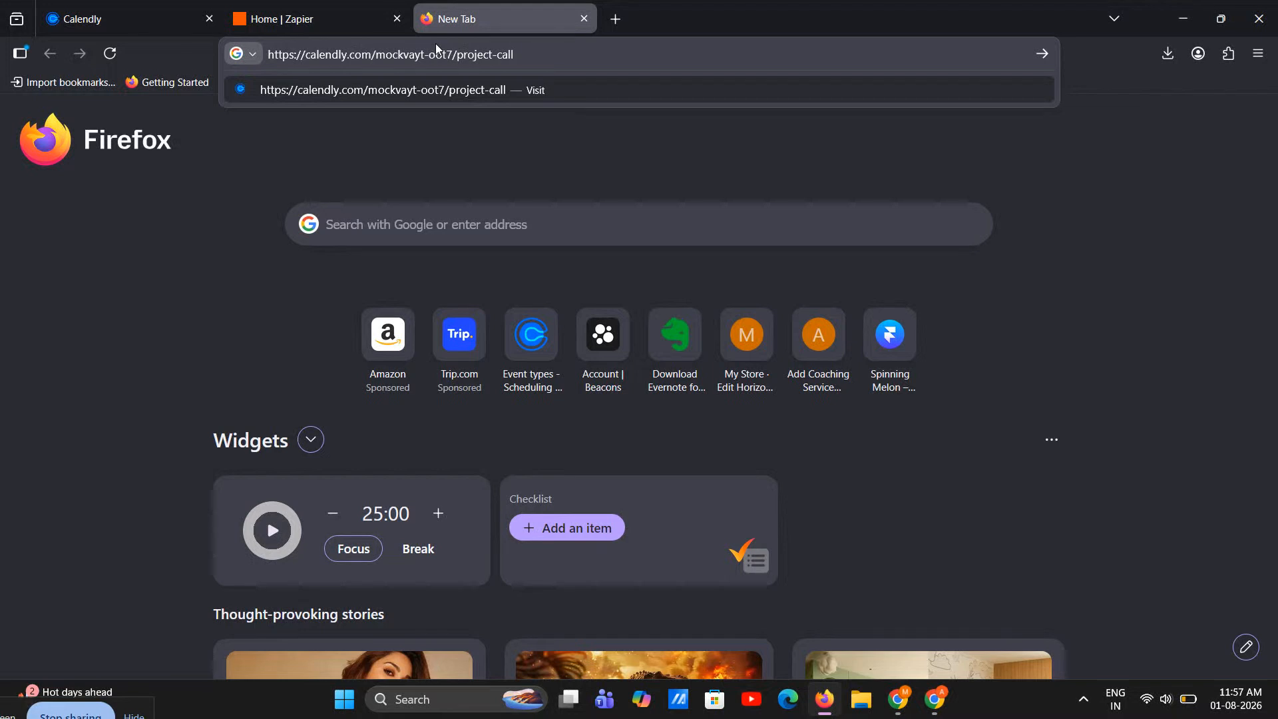
pyautogui.press('Return')
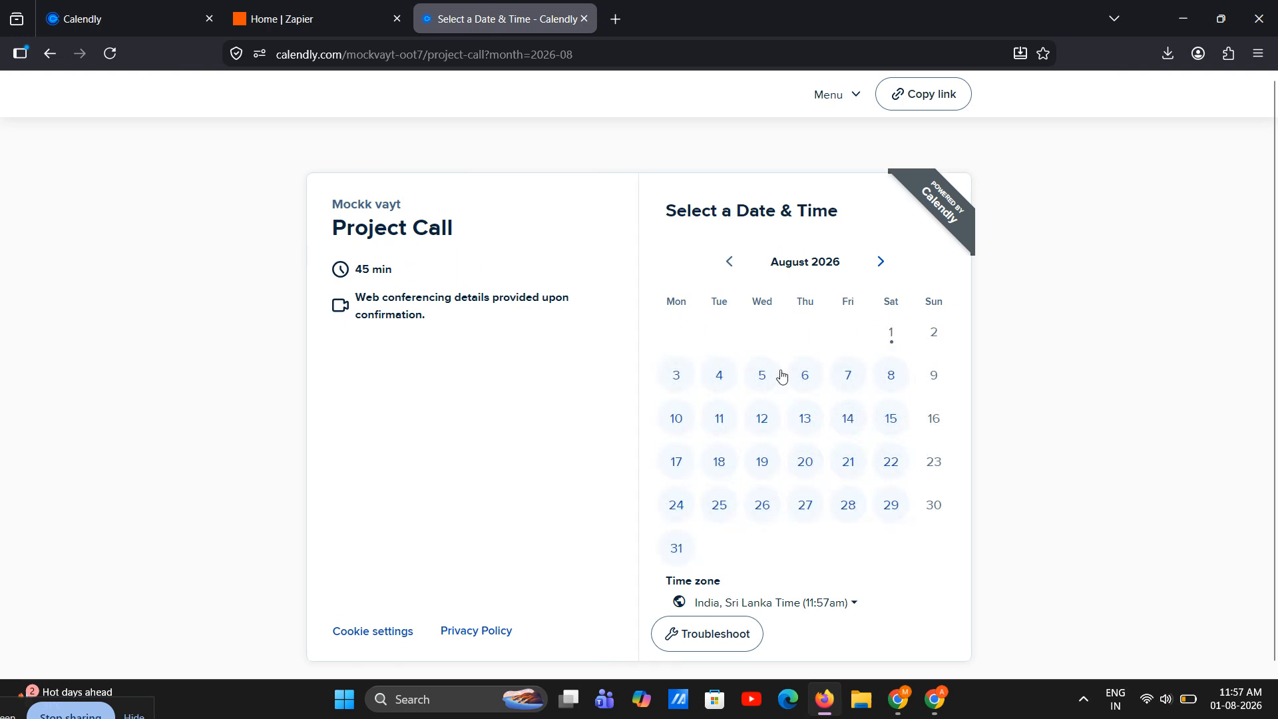
pyautogui.click(680, 376)
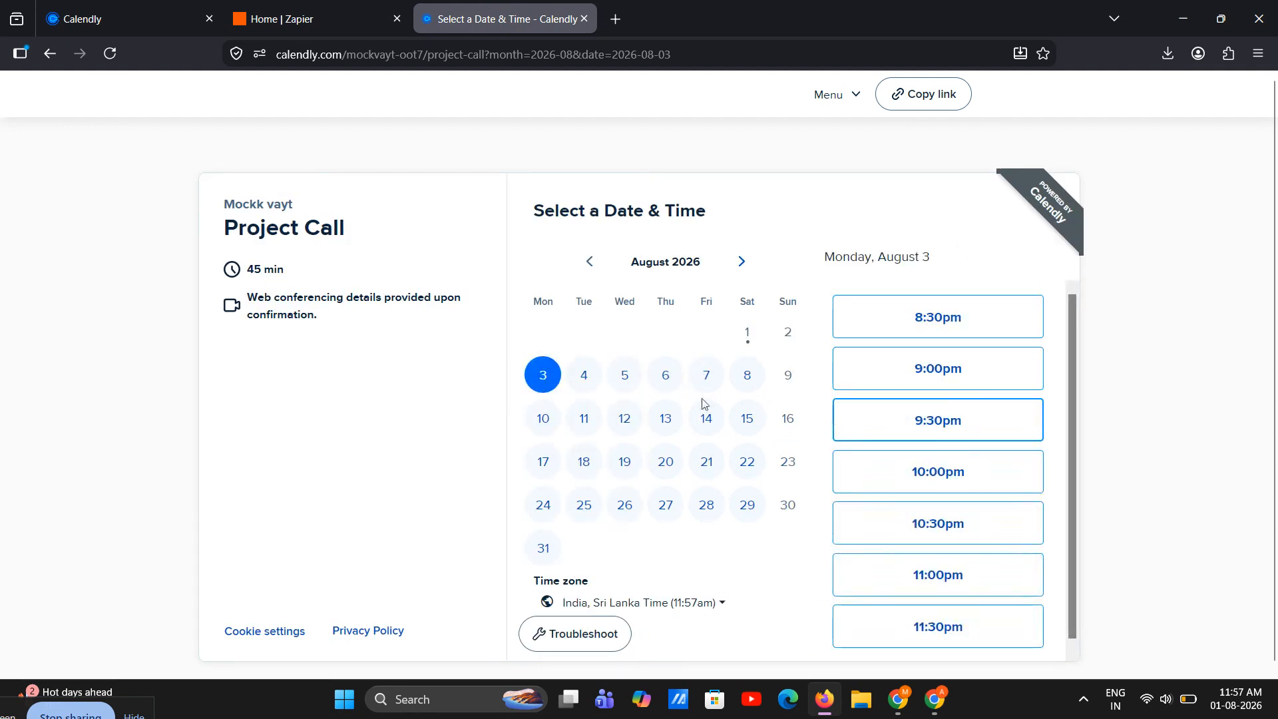
pyautogui.click(584, 19)
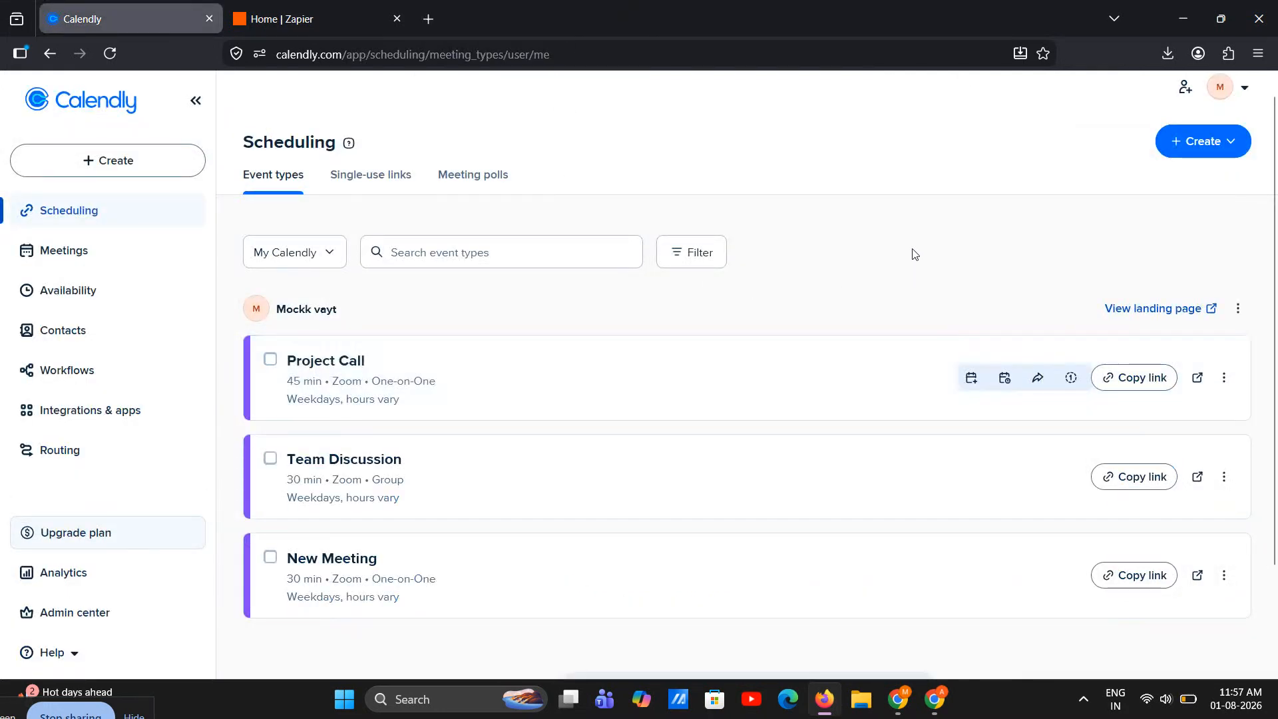